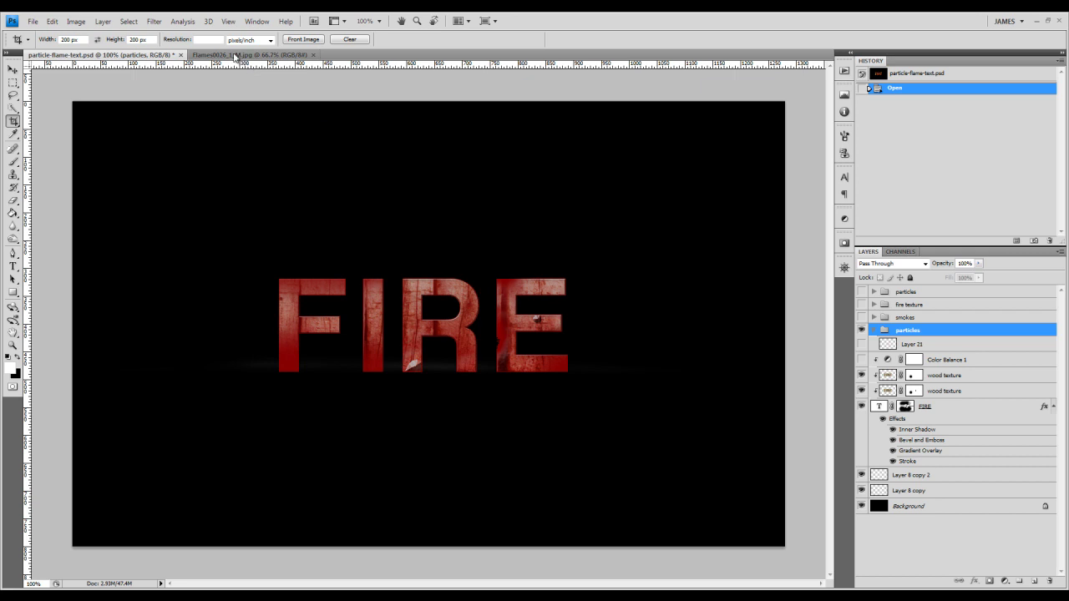
# In Flames0026_1_M.jpg, select the black areas above and below the fire with the Magic Wand, and invert the selection to get the flames
pyautogui.click(207, 56)
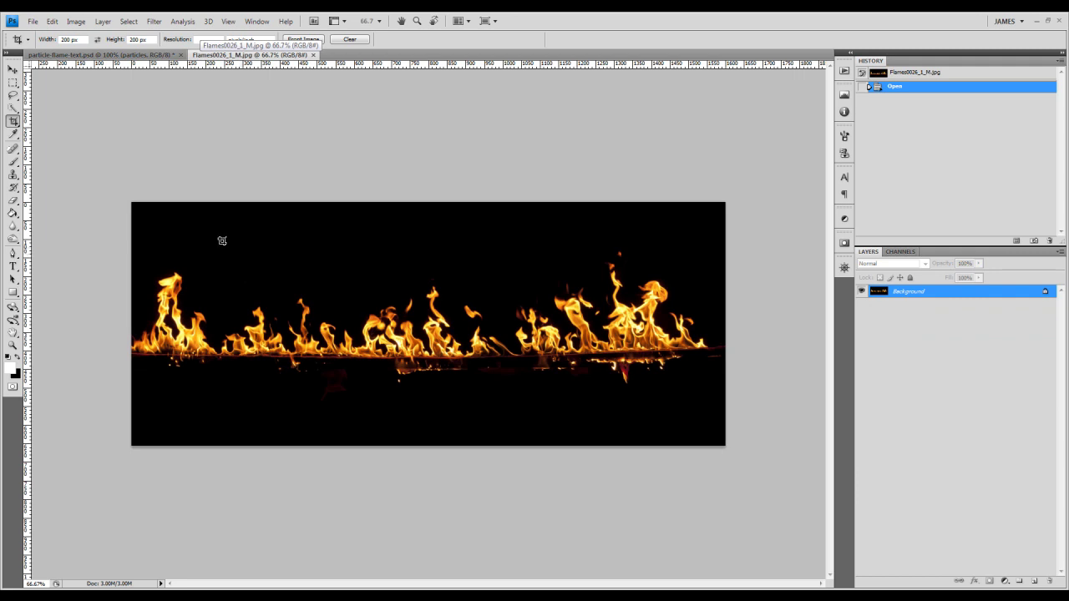
pyautogui.click(13, 108)
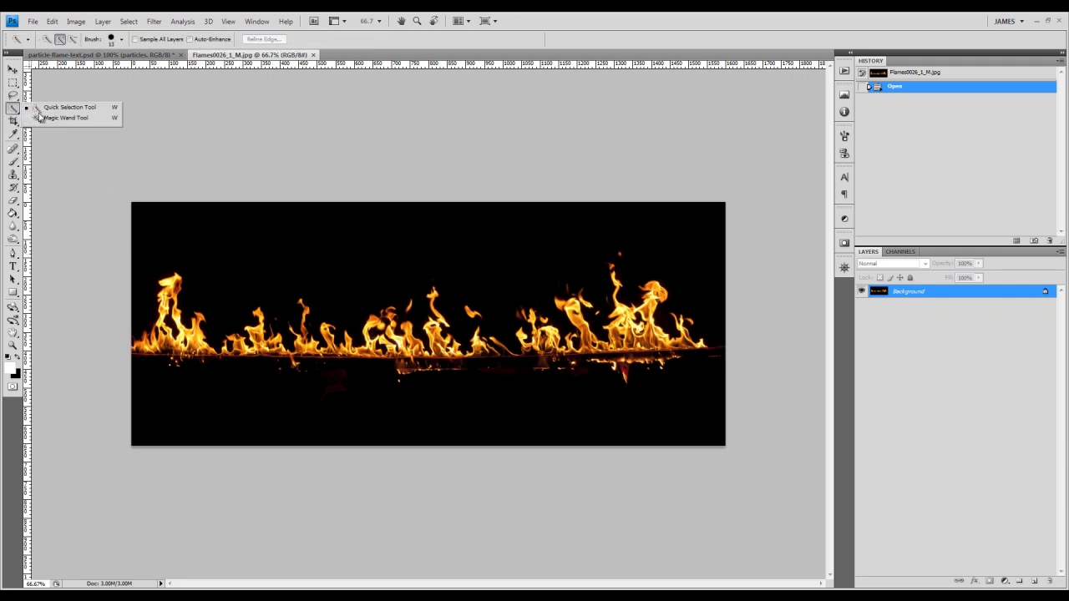
pyautogui.click(51, 118)
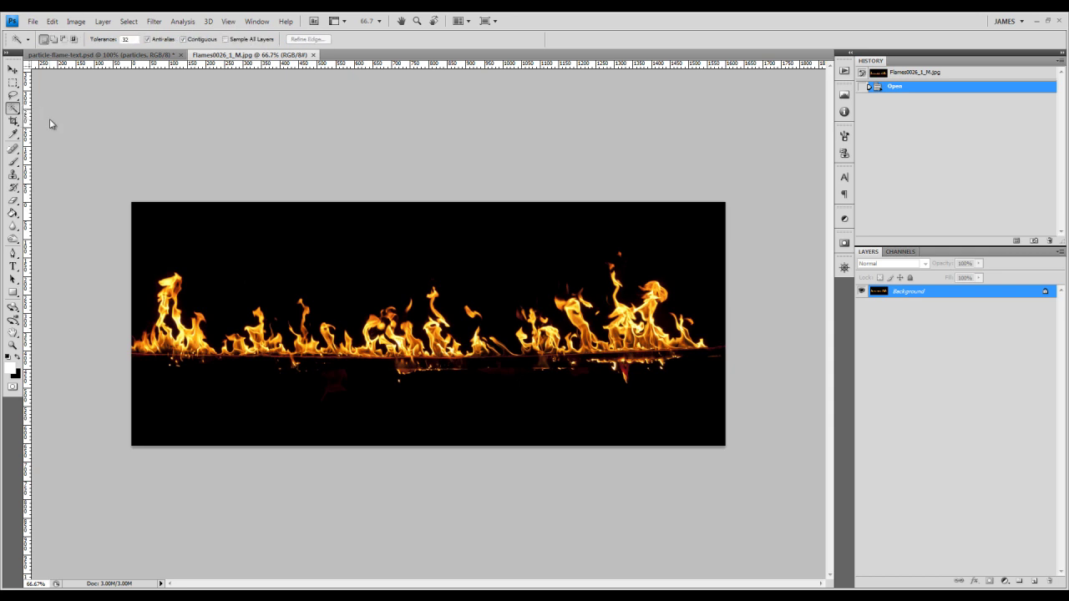
pyautogui.click(283, 243)
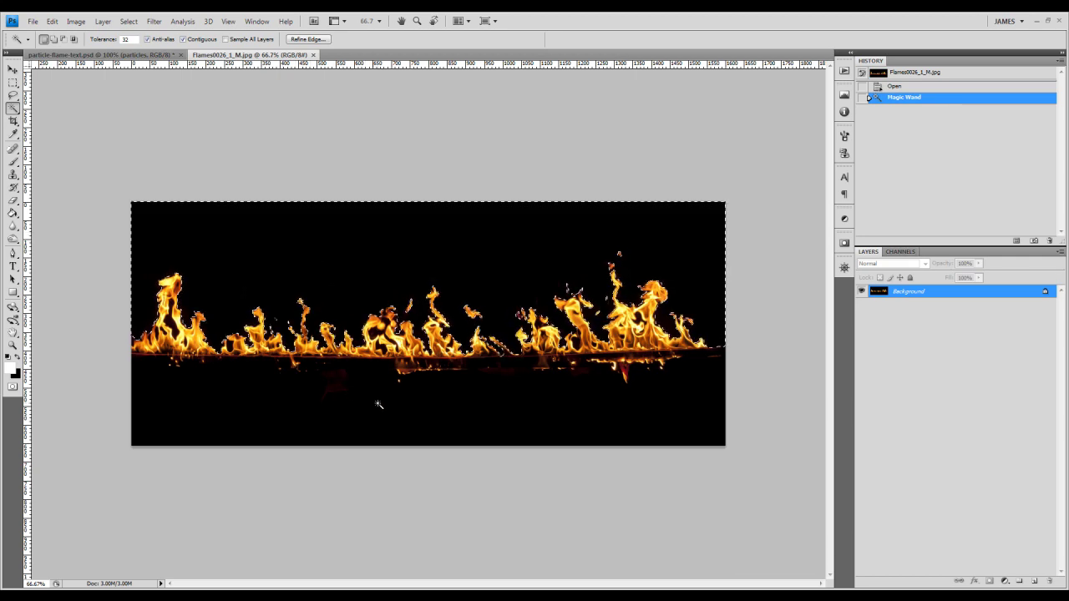
pyautogui.press('shift')
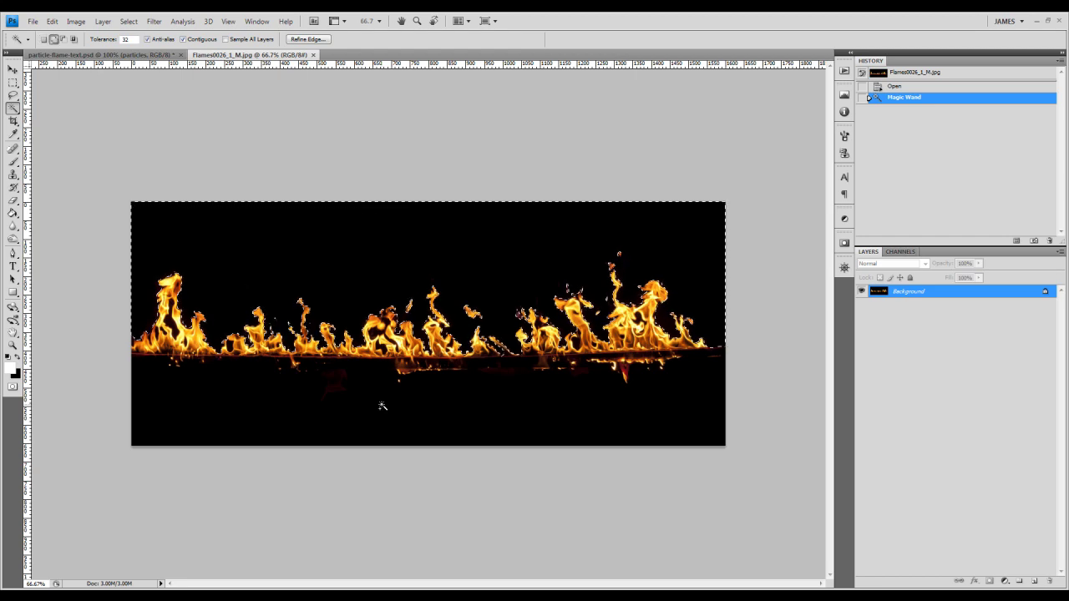
pyautogui.keyDown('shift'); pyautogui.click(382, 406); pyautogui.keyUp('shift')
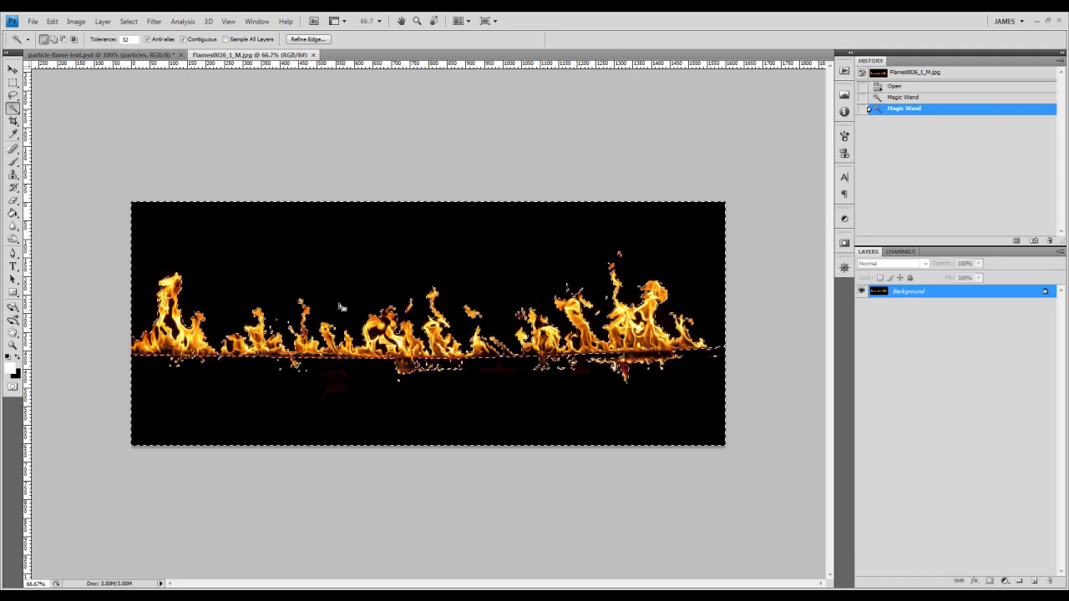
pyautogui.click(129, 21)
pyautogui.click(142, 66)
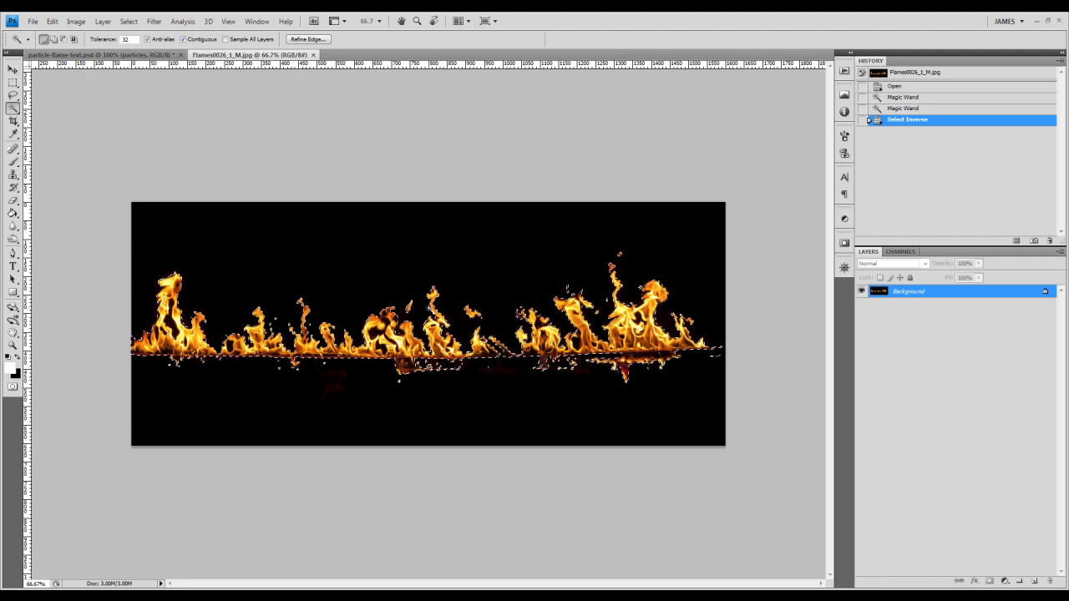
# Switch to the Quick Selection tool and enlarge its brush to 175 px
pyautogui.click(14, 109)
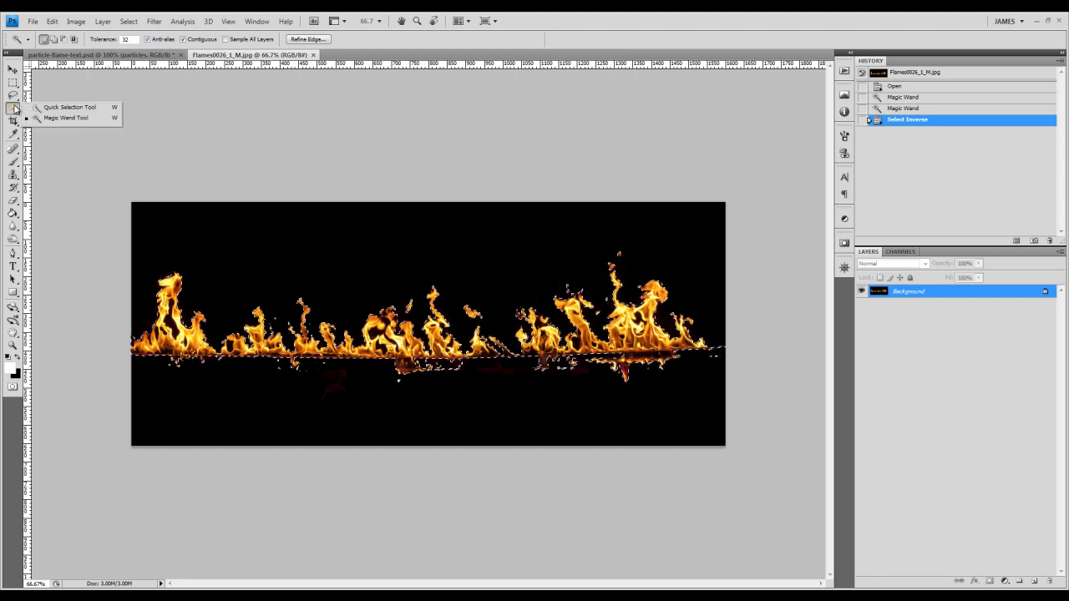
pyautogui.click(67, 108)
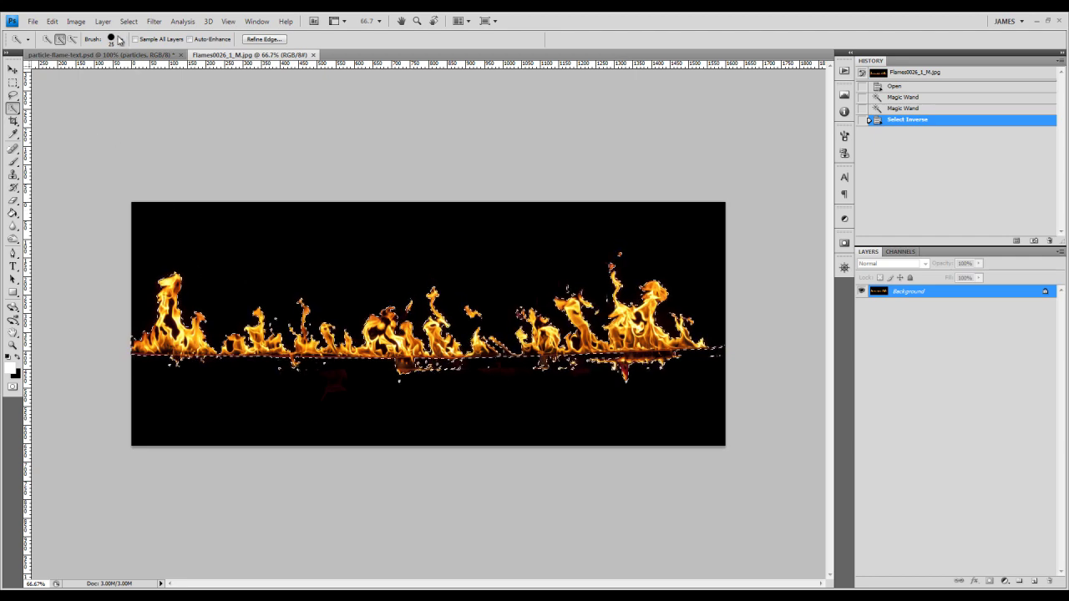
pyautogui.click(121, 39)
pyautogui.moveTo(75, 68); pyautogui.dragTo(87, 70)
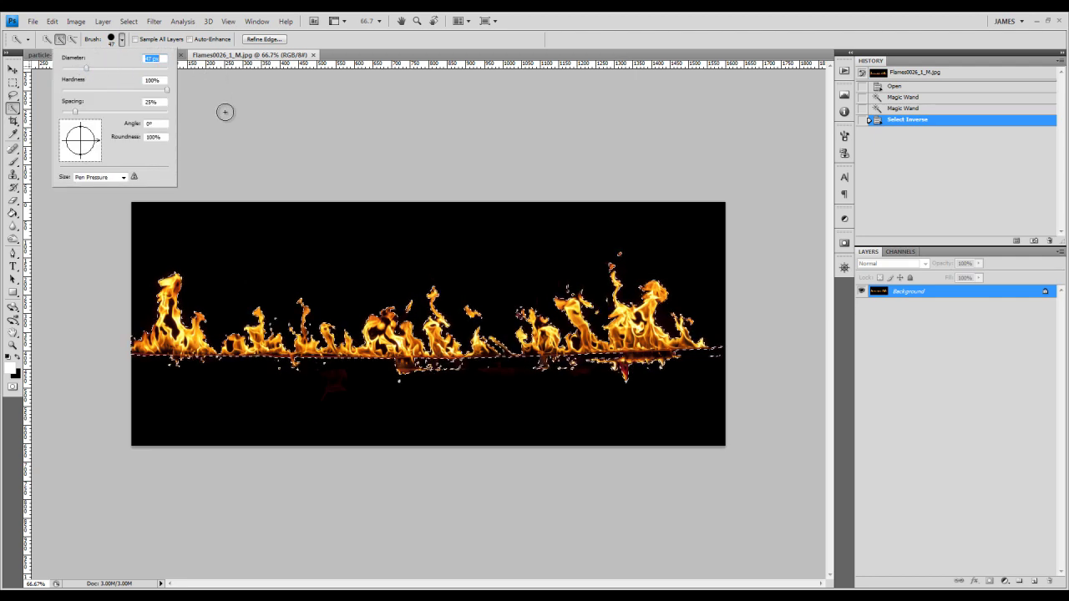
pyautogui.click(87, 71)
pyautogui.moveTo(87, 71); pyautogui.dragTo(91, 71)
pyautogui.press('Return')
pyautogui.press(']')
pyautogui.press(']')
pyautogui.press(']')
pyautogui.press(']')
pyautogui.press(']')
pyautogui.press(']')
pyautogui.press(']')
pyautogui.press(']')
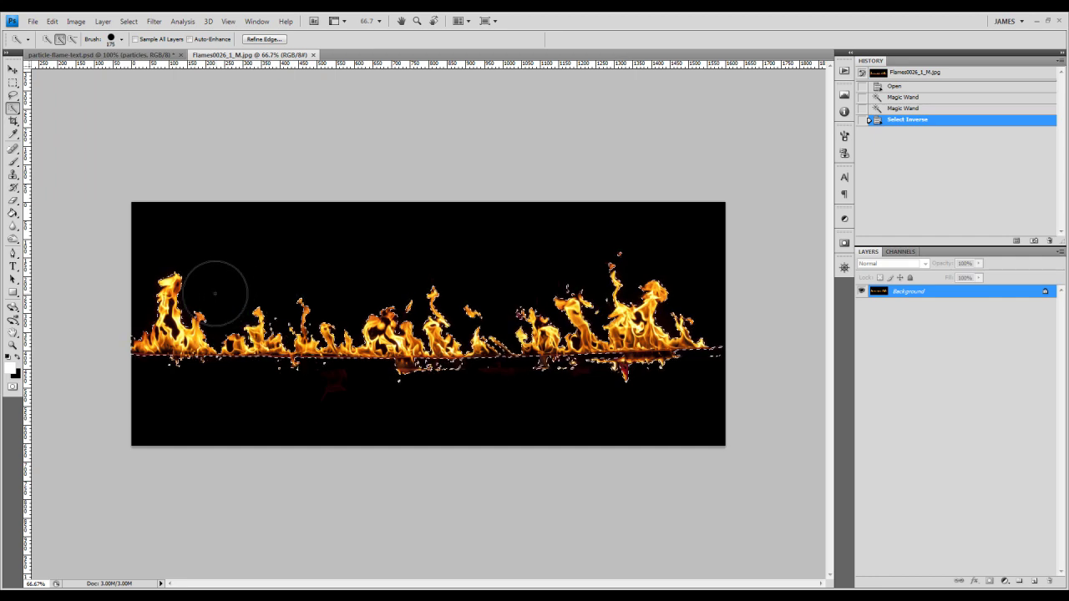
# Subtract the left and middle flames from the selection, keeping only the group of flames on the right side of the image
pyautogui.press('alt')
pyautogui.moveTo(175, 284)
pyautogui.mouseDown()
pyautogui.moveTo(146, 330)
pyautogui.moveTo(155, 358)
pyautogui.moveTo(315, 307)
pyautogui.moveTo(332, 319)
pyautogui.mouseUp()
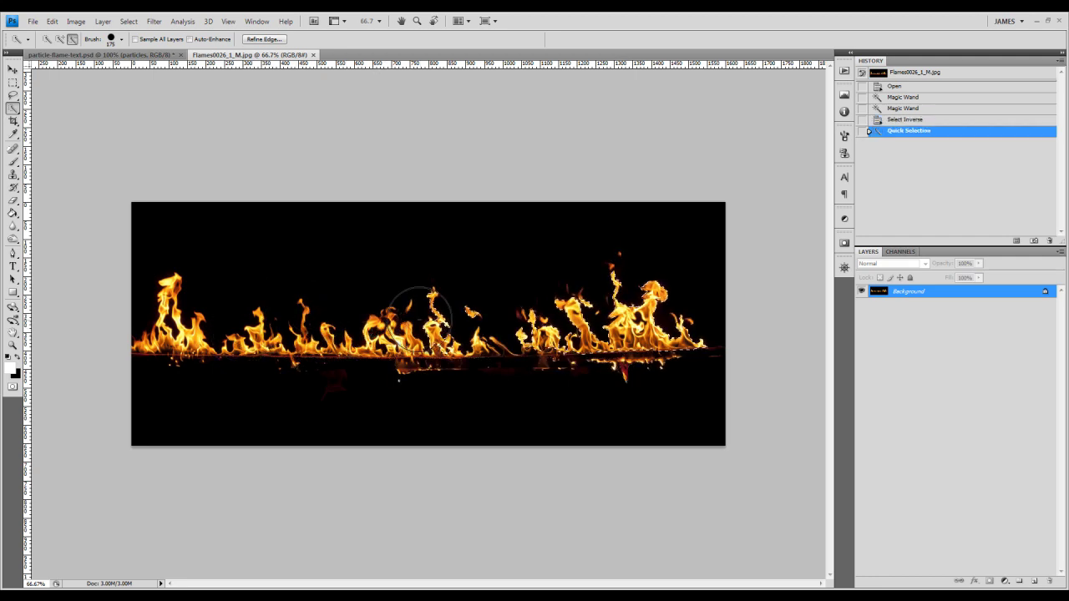
pyautogui.moveTo(420, 316); pyautogui.dragTo(420, 343)
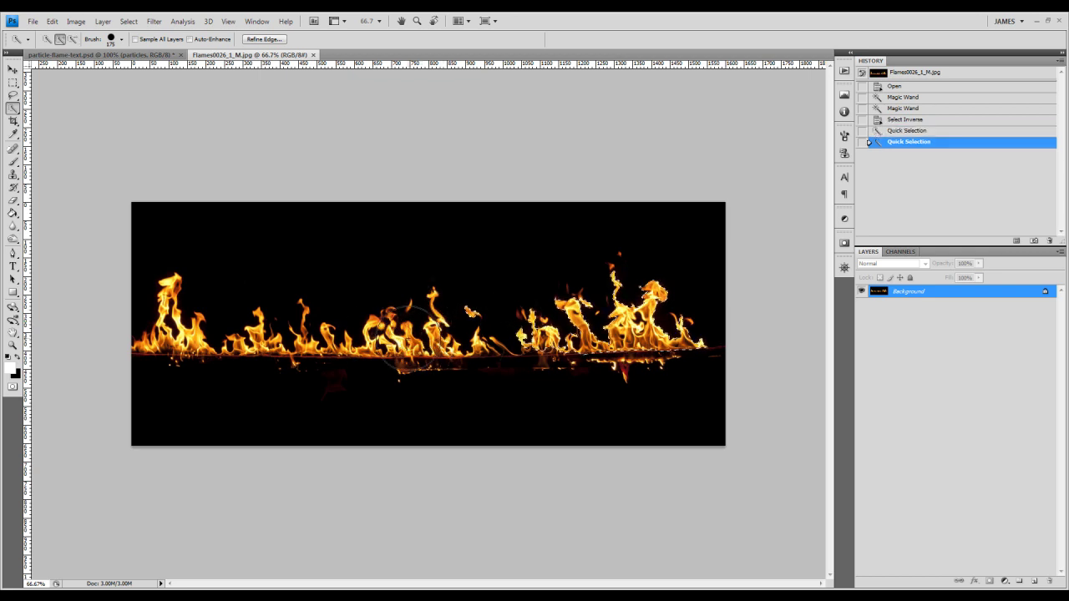
pyautogui.press('alt')
pyautogui.keyDown('alt'); pyautogui.click(448, 305); pyautogui.keyUp('alt')
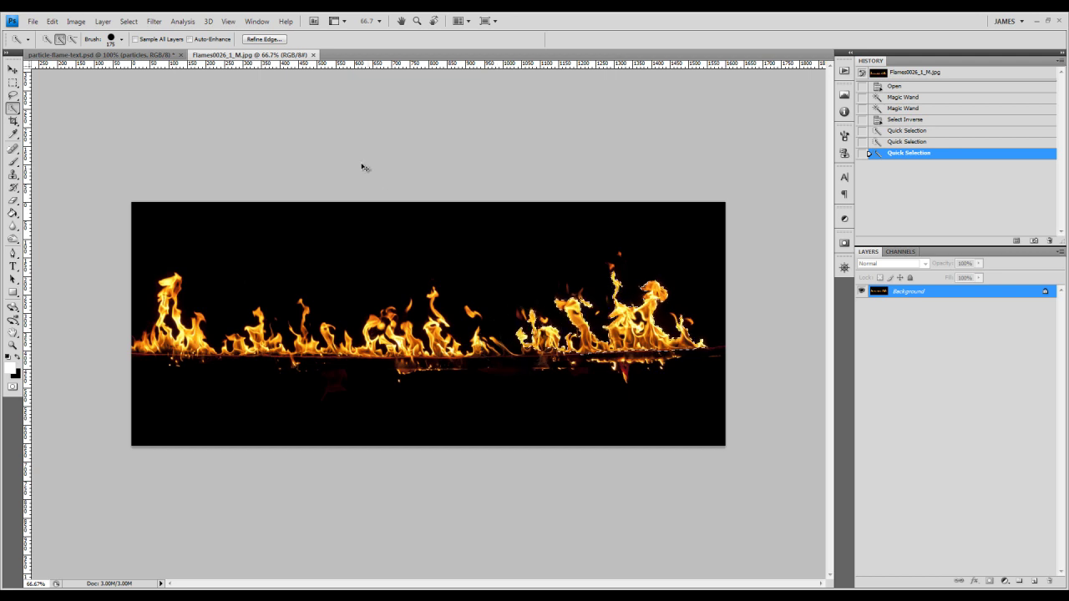
# In particle-flame-text.psd, create a new layer above Color Balance 1 and paste the copied flames into it
pyautogui.click(154, 56)
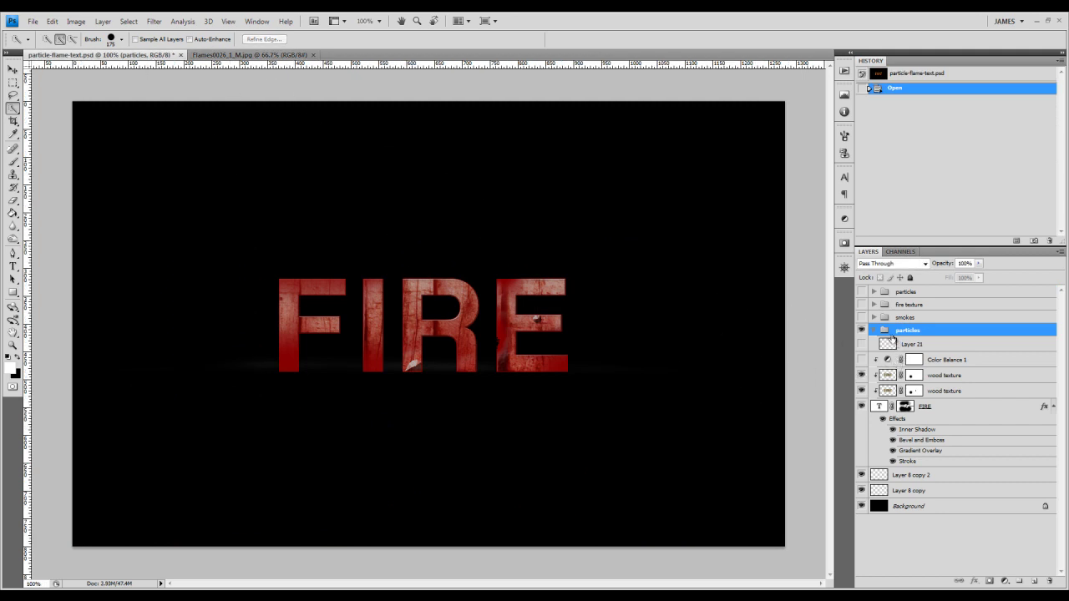
pyautogui.click(890, 343)
pyautogui.click(887, 375)
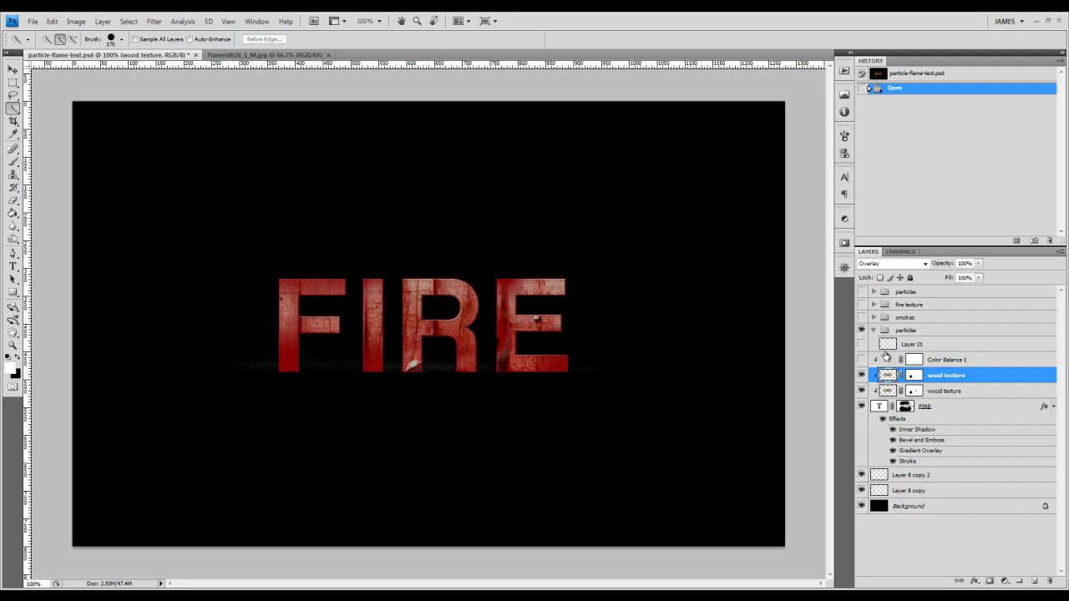
pyautogui.click(887, 360)
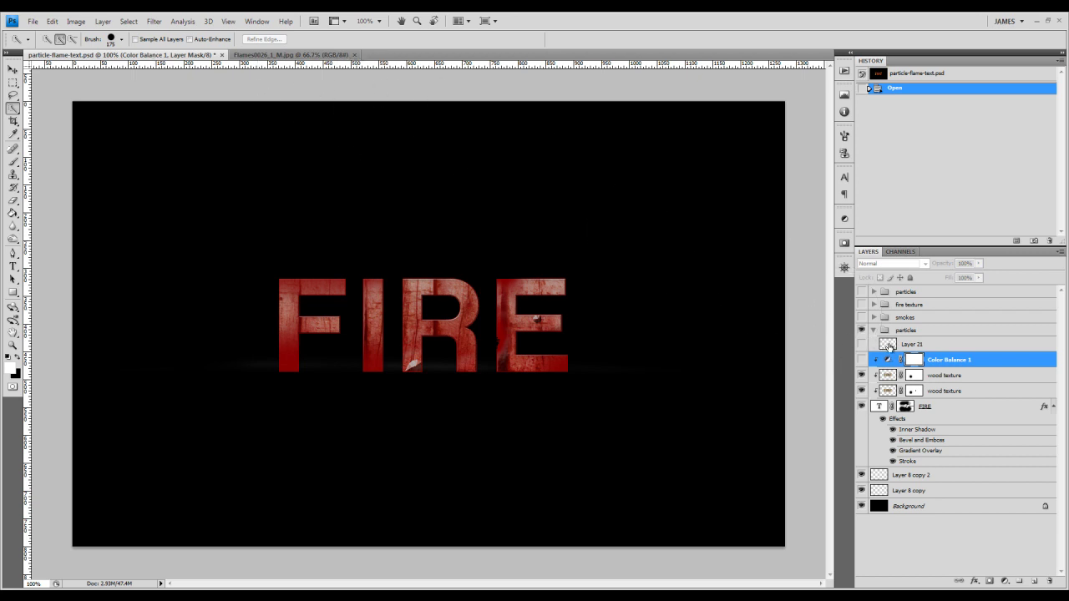
pyautogui.click(890, 344)
pyautogui.click(863, 344)
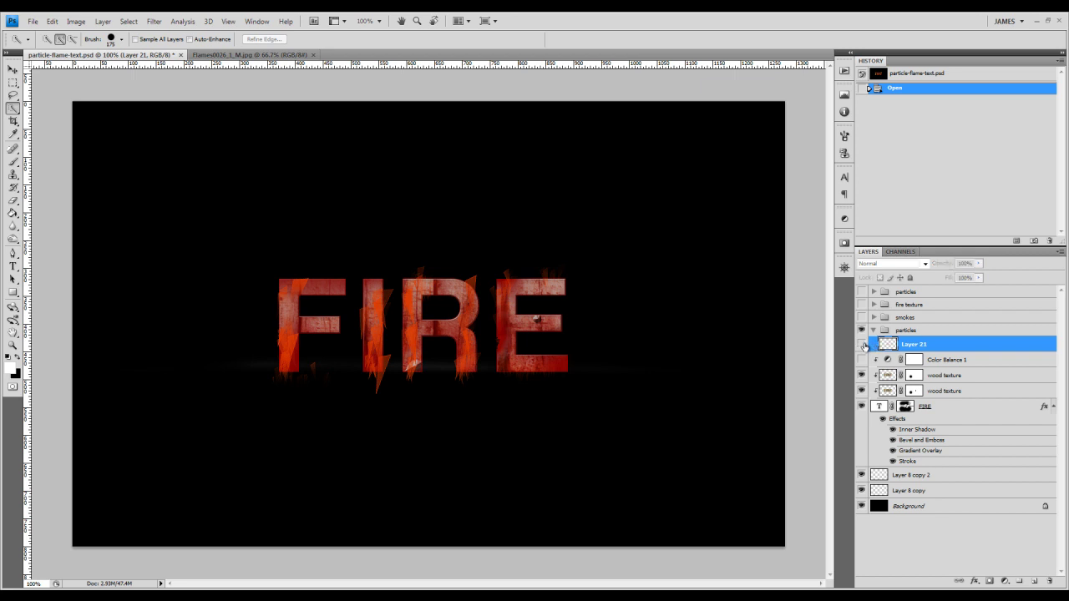
pyautogui.click(863, 344)
pyautogui.click(888, 360)
pyautogui.hotkey('ctrl', 'shift', 'n')
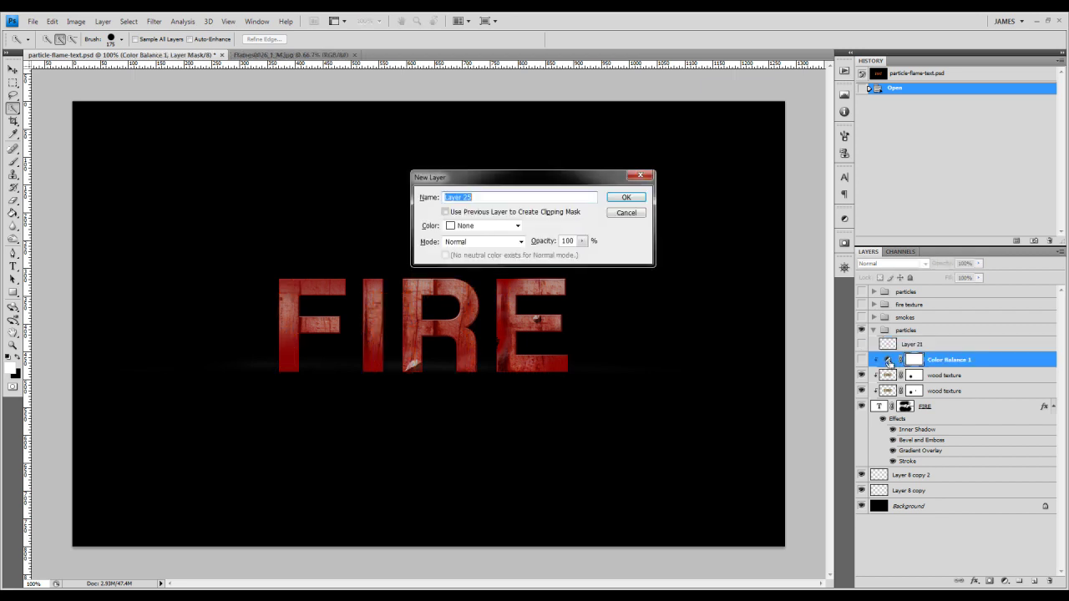
pyautogui.press('Return')
pyautogui.hotkey('ctrl', 'v')
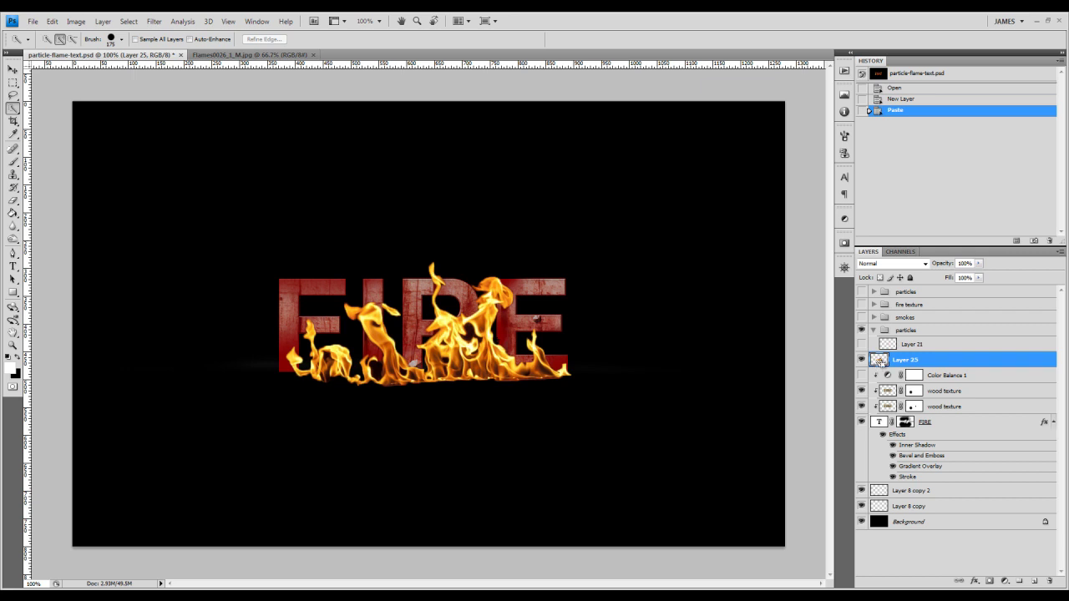
# Load the pasted flames as a selection and refine its edge with radius 4.9 px, smooth 27, feather 1.6 px and contract/expand -48%
pyautogui.keyDown('ctrl'); pyautogui.click(880, 361); pyautogui.keyUp('ctrl')
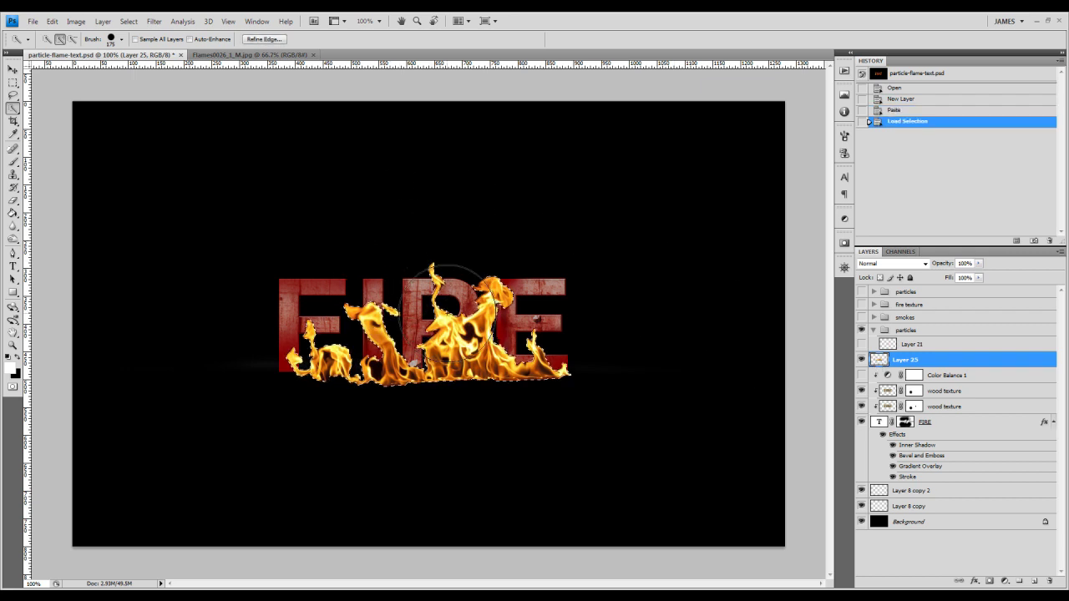
pyautogui.click(125, 24)
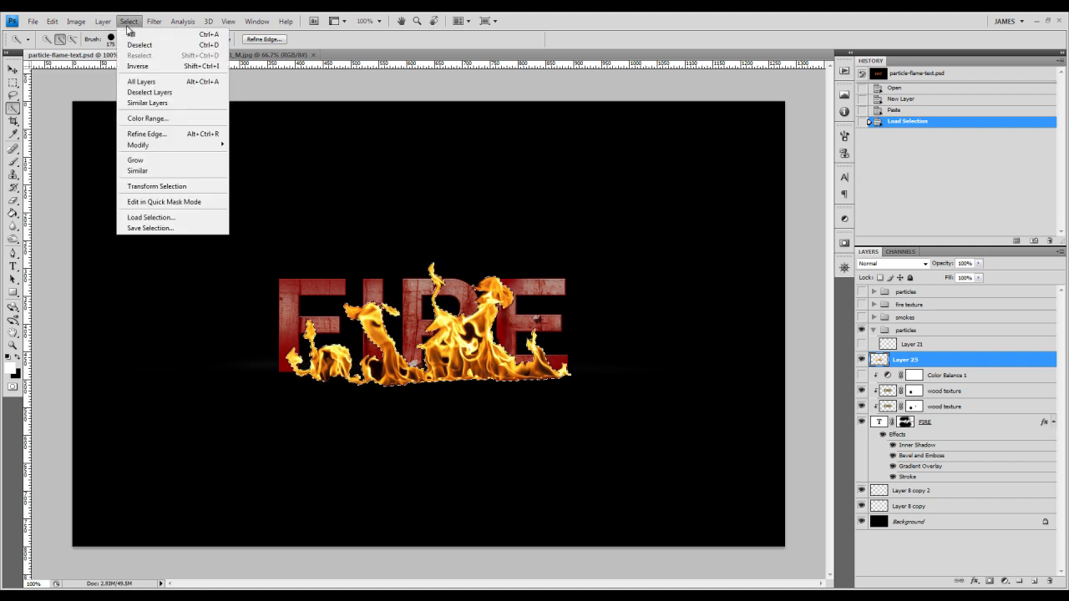
pyautogui.click(146, 134)
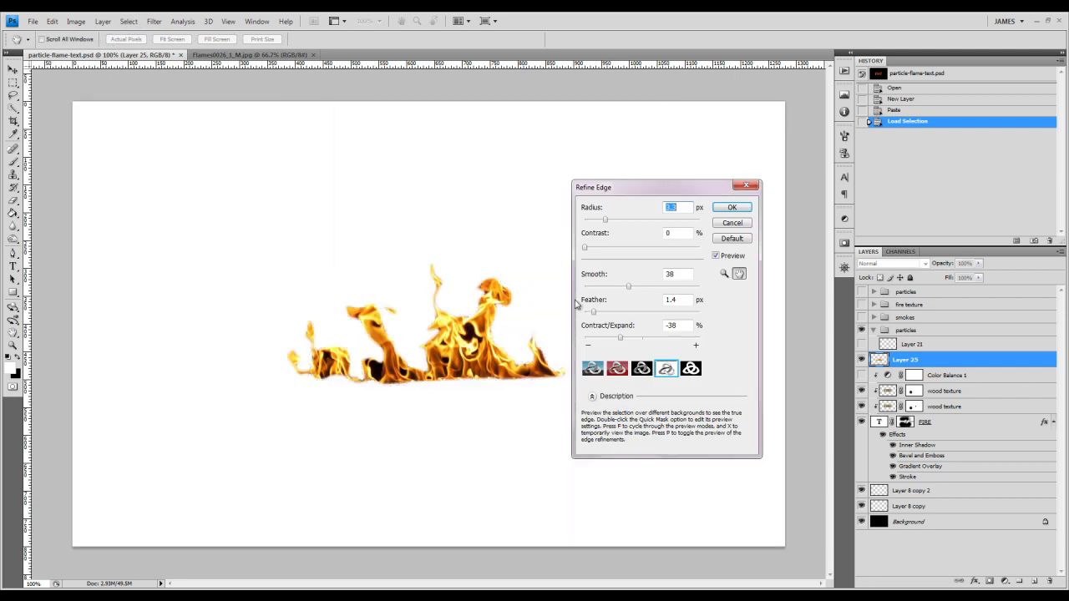
pyautogui.moveTo(628, 288); pyautogui.dragTo(616, 287)
pyautogui.moveTo(605, 220); pyautogui.dragTo(616, 227)
pyautogui.moveTo(622, 341); pyautogui.dragTo(612, 342)
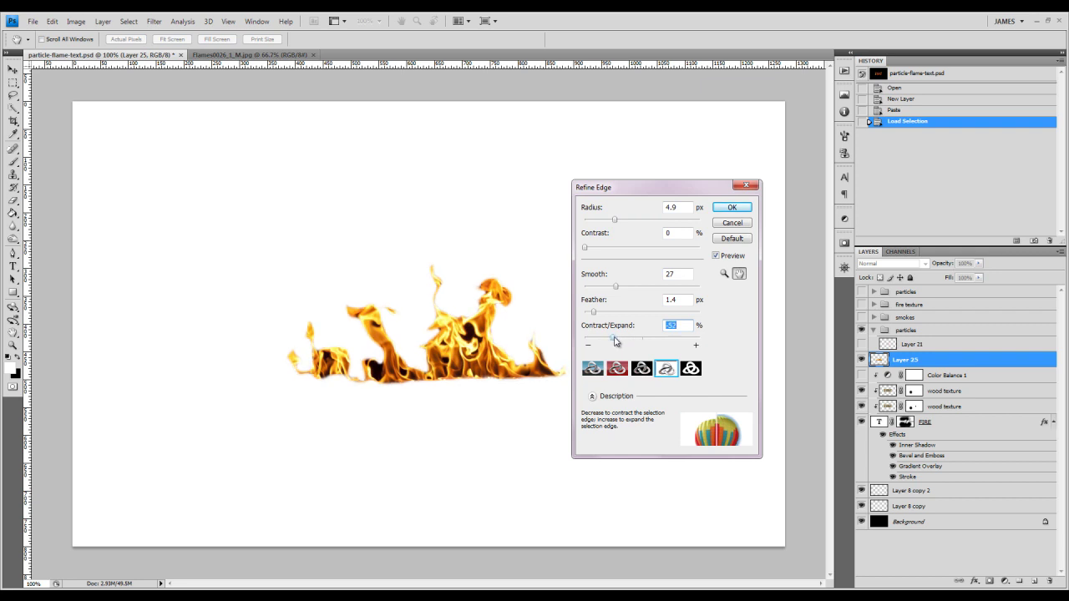
pyautogui.moveTo(594, 314); pyautogui.dragTo(595, 315)
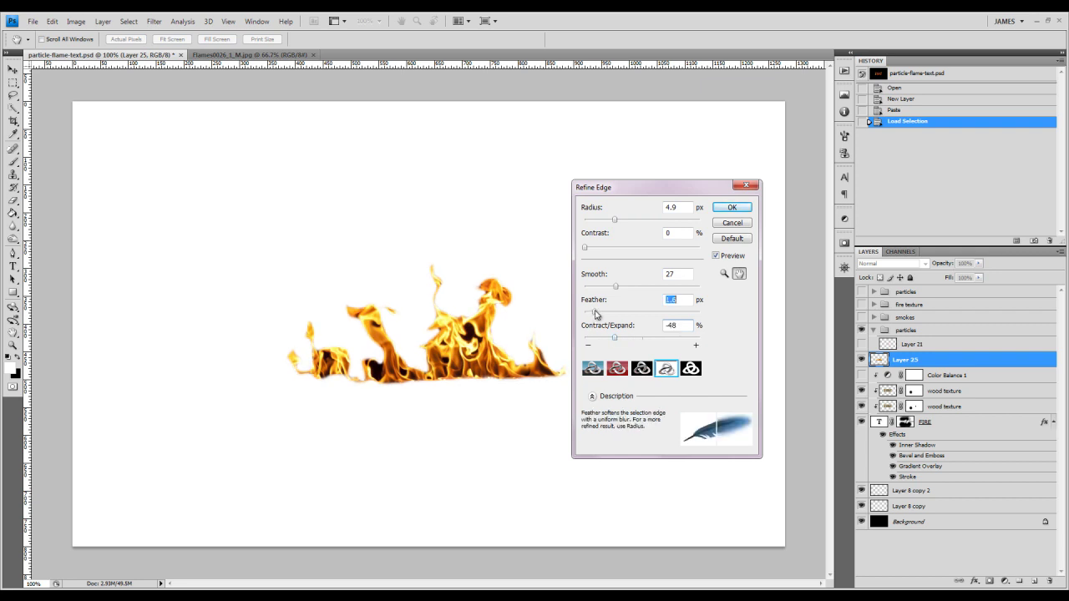
pyautogui.click(724, 207)
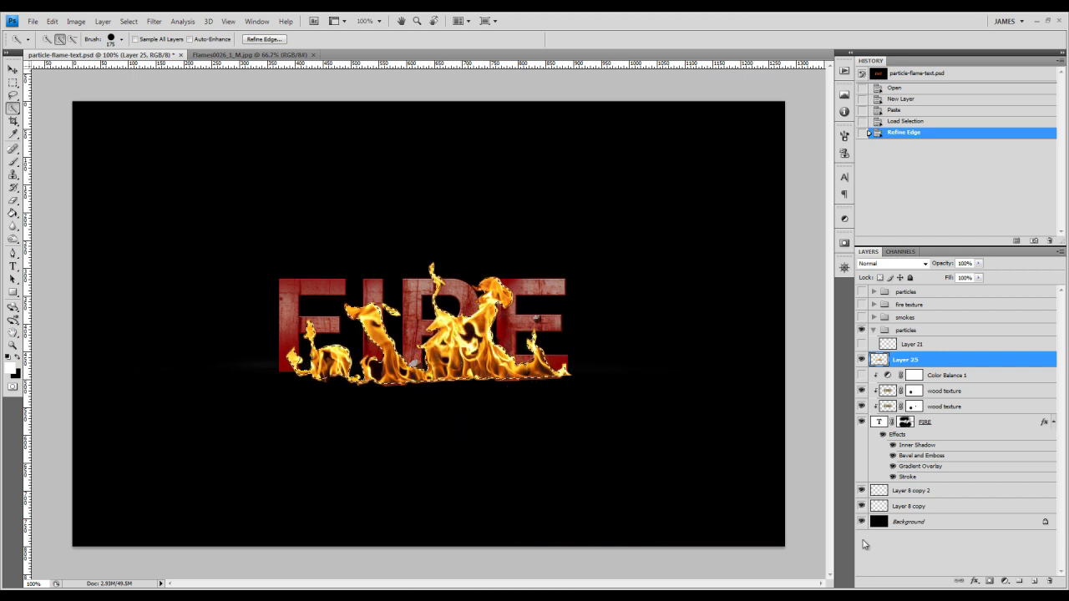
# Mask the flame layer with the refined selection and set the layer's blend mode to Overlay
pyautogui.click(989, 583)
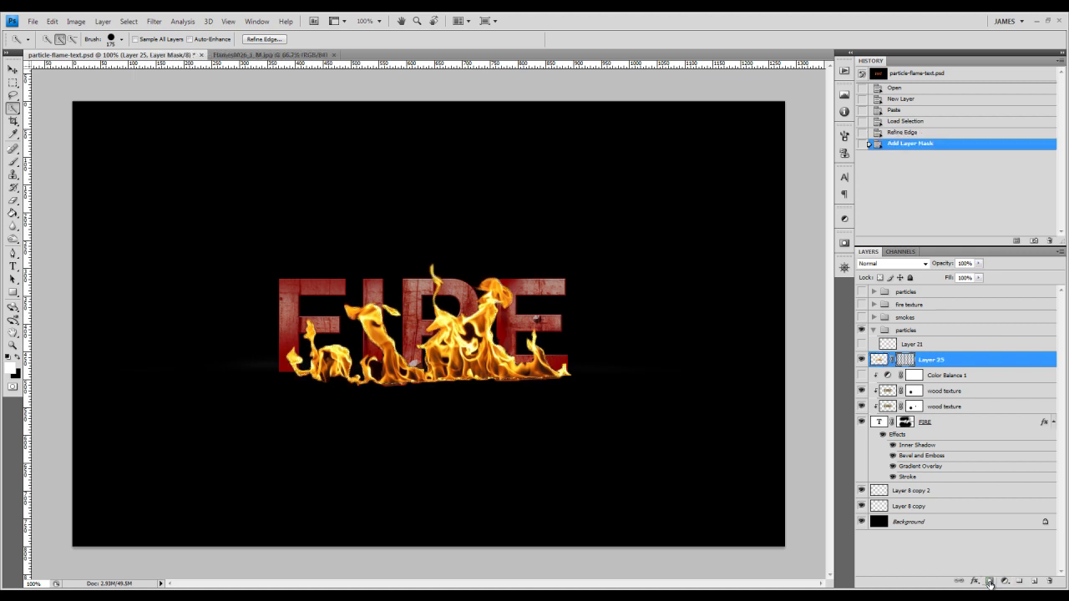
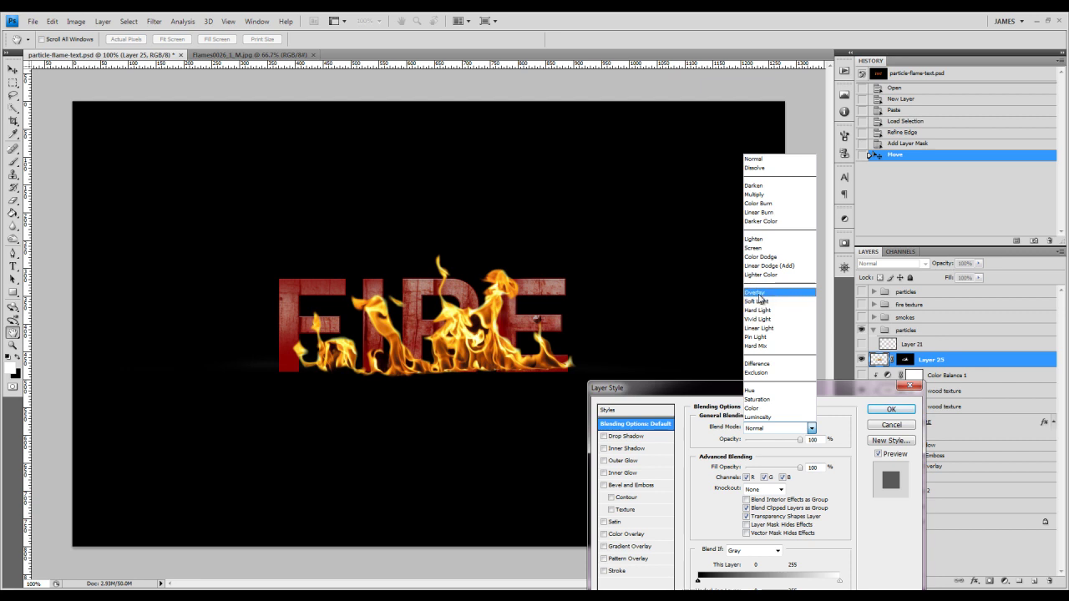
pyautogui.click(759, 294)
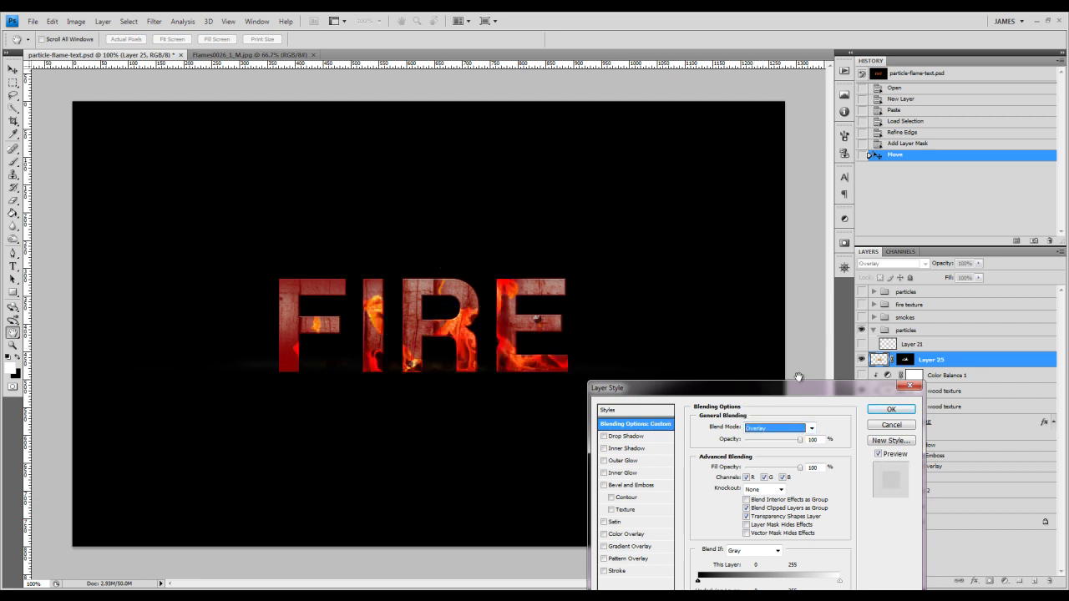
pyautogui.click(872, 411)
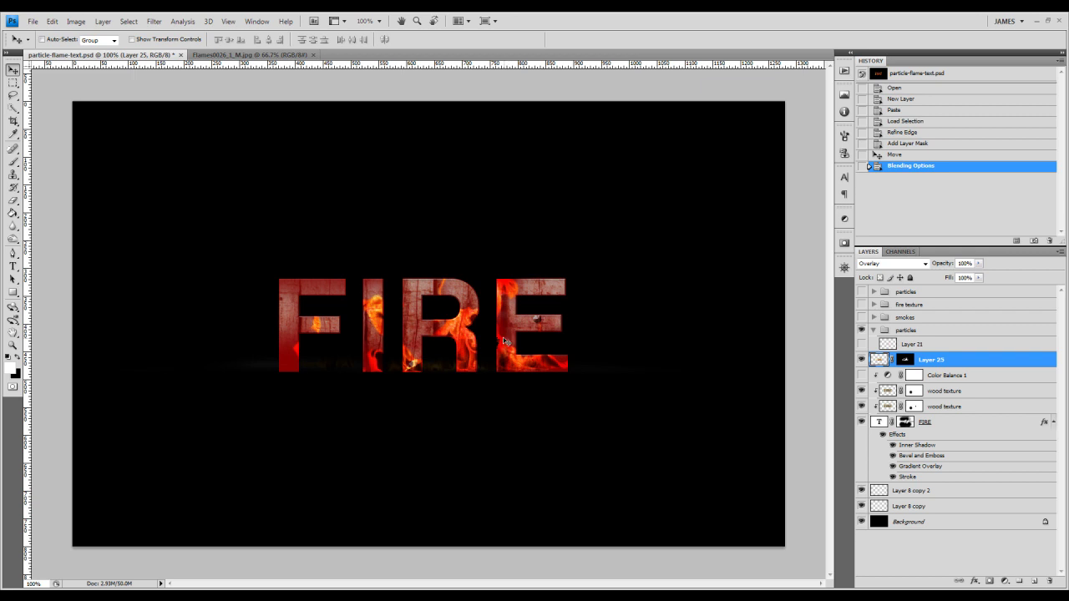
# Duplicate the flame layer, move the copy over the letters F and I, and scale it to about 79.6%
pyautogui.hotkey('ctrl', 'j')
pyautogui.moveTo(486, 335); pyautogui.dragTo(360, 332)
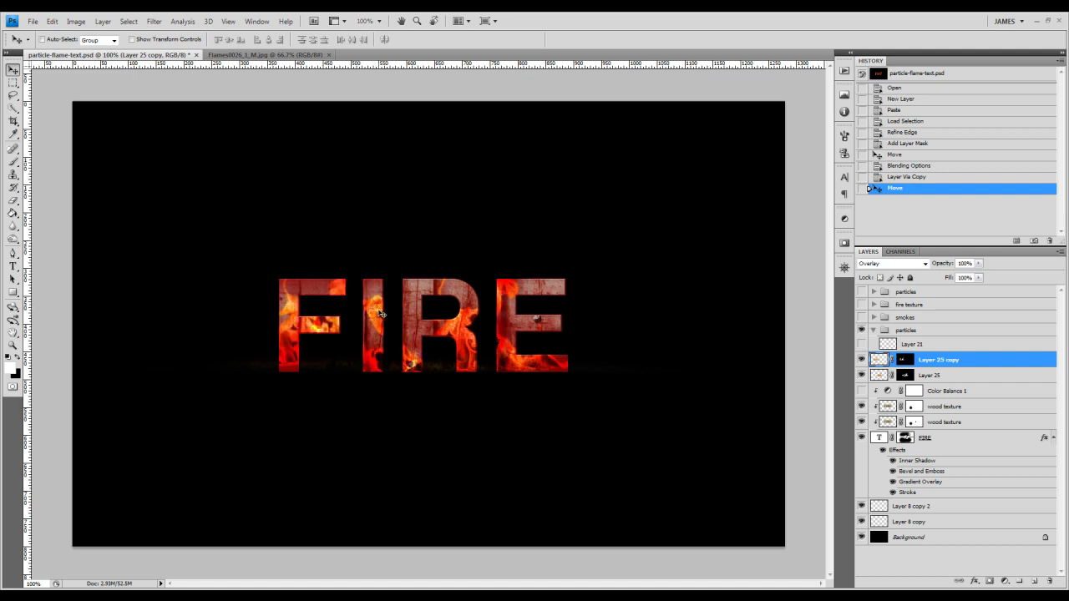
pyautogui.hotkey('ctrl', 't')
pyautogui.moveTo(422, 247); pyautogui.dragTo(363, 272)
pyautogui.moveTo(358, 310); pyautogui.dragTo(412, 294)
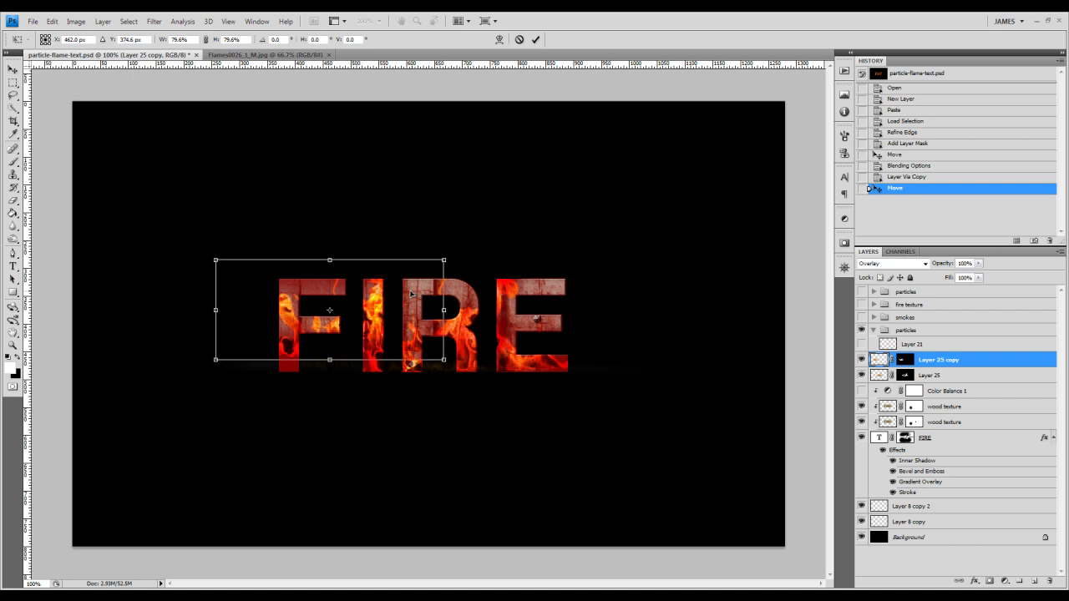
pyautogui.press('Return')
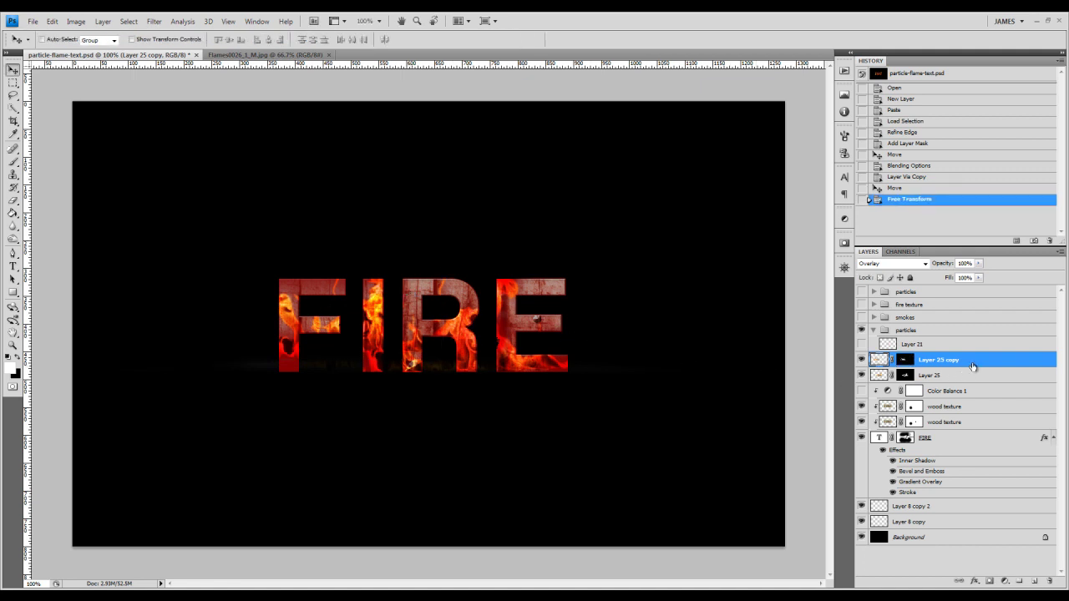
# Duplicate Layer 25 copy and set the duplicate to Color Dodge blending at 51% opacity
pyautogui.hotkey('ctrl', 'j')
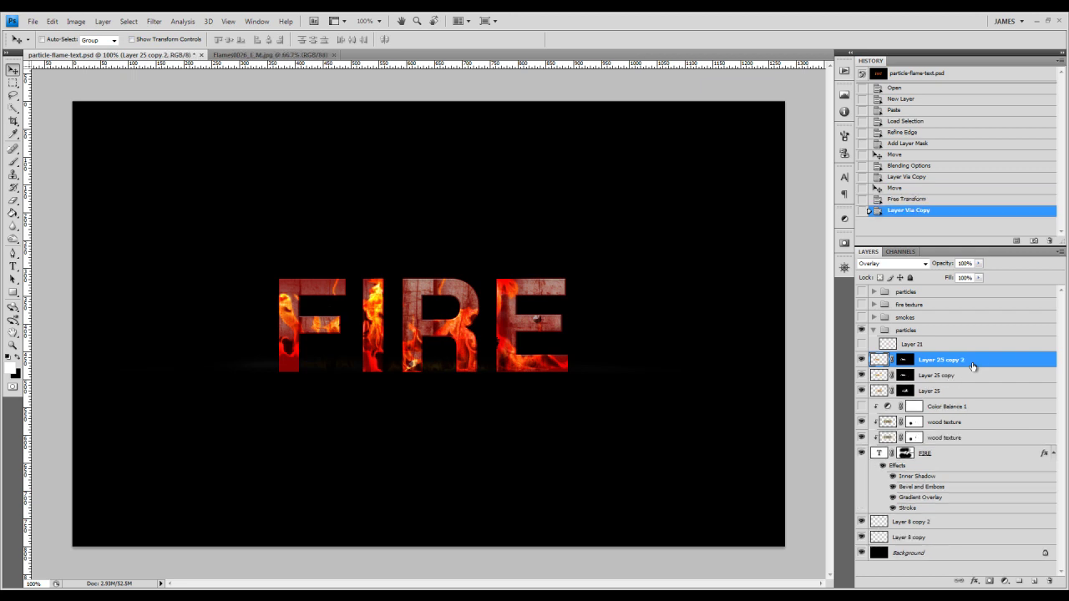
pyautogui.doubleClick(977, 359)
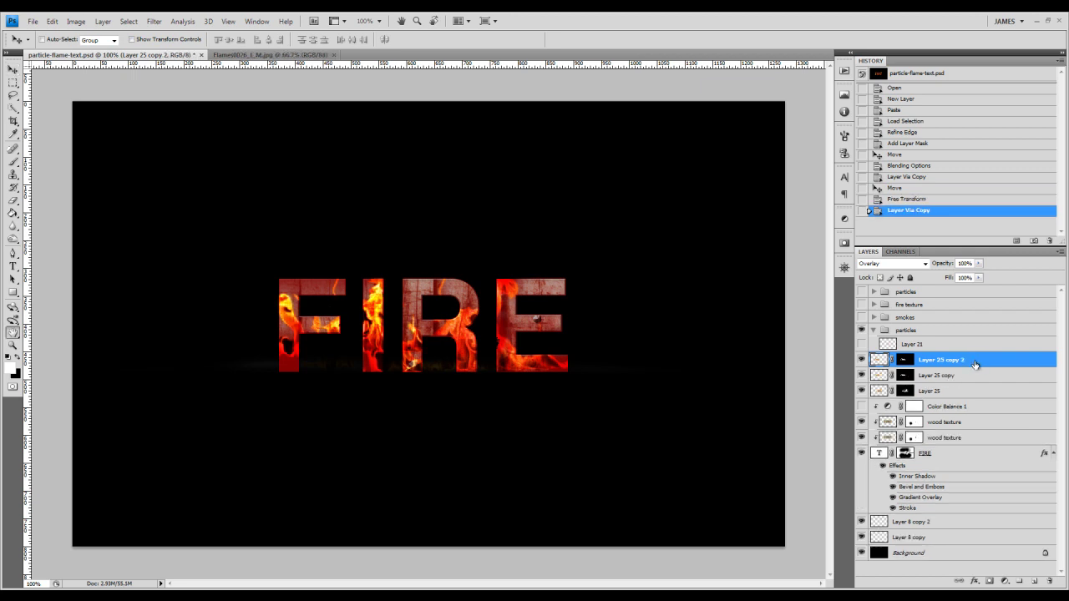
pyautogui.click(798, 430)
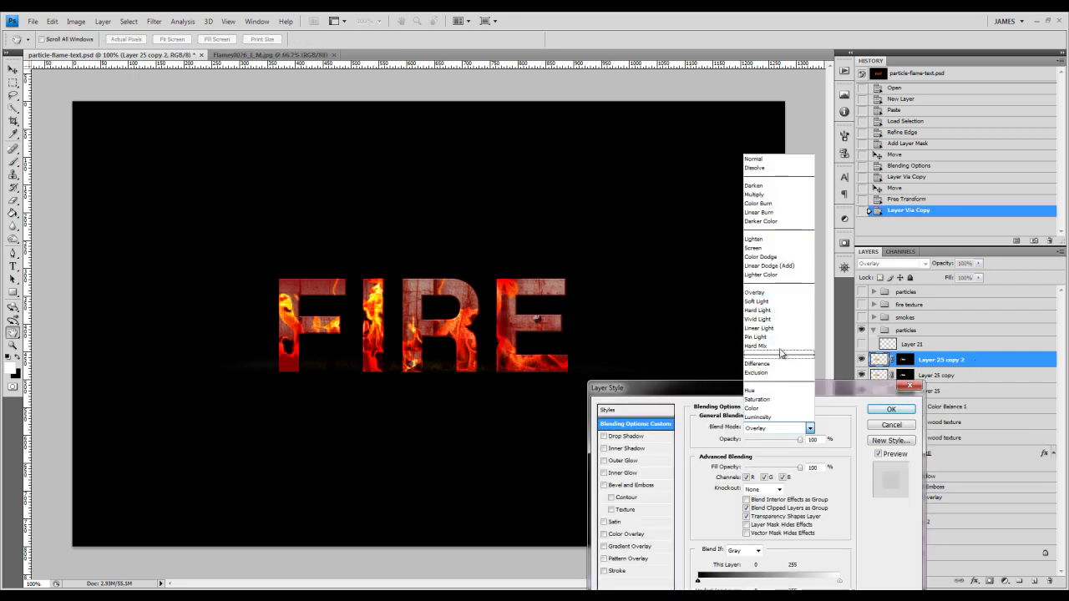
pyautogui.click(757, 249)
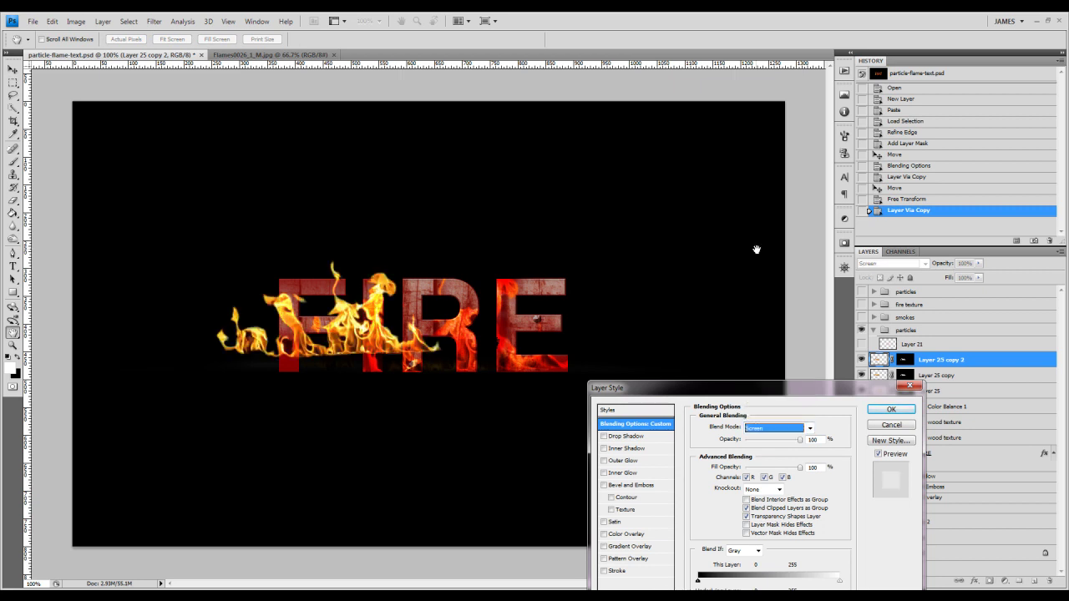
pyautogui.click(785, 428)
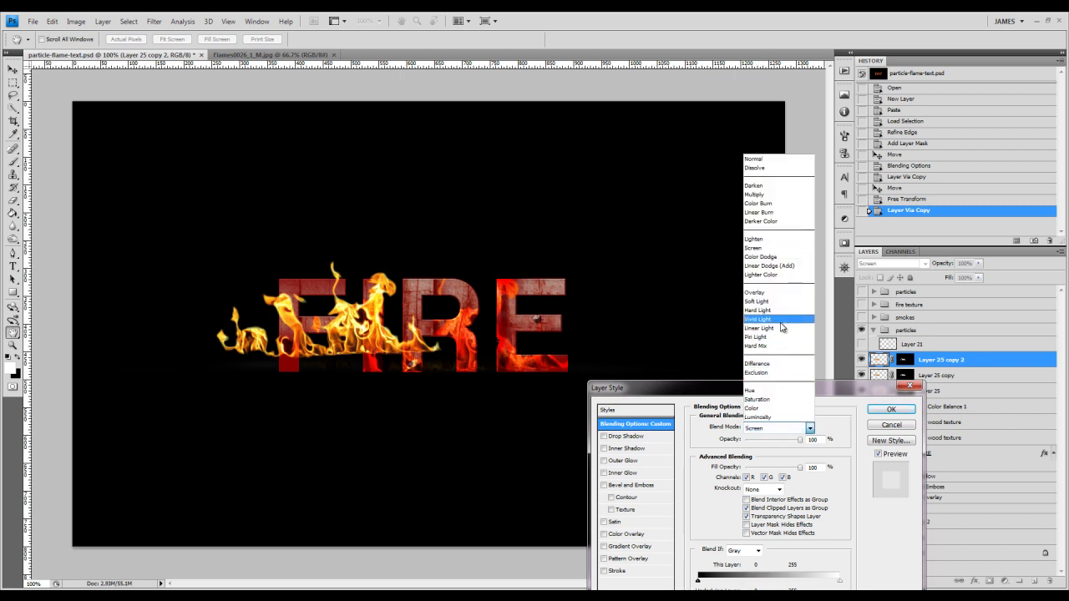
pyautogui.click(779, 257)
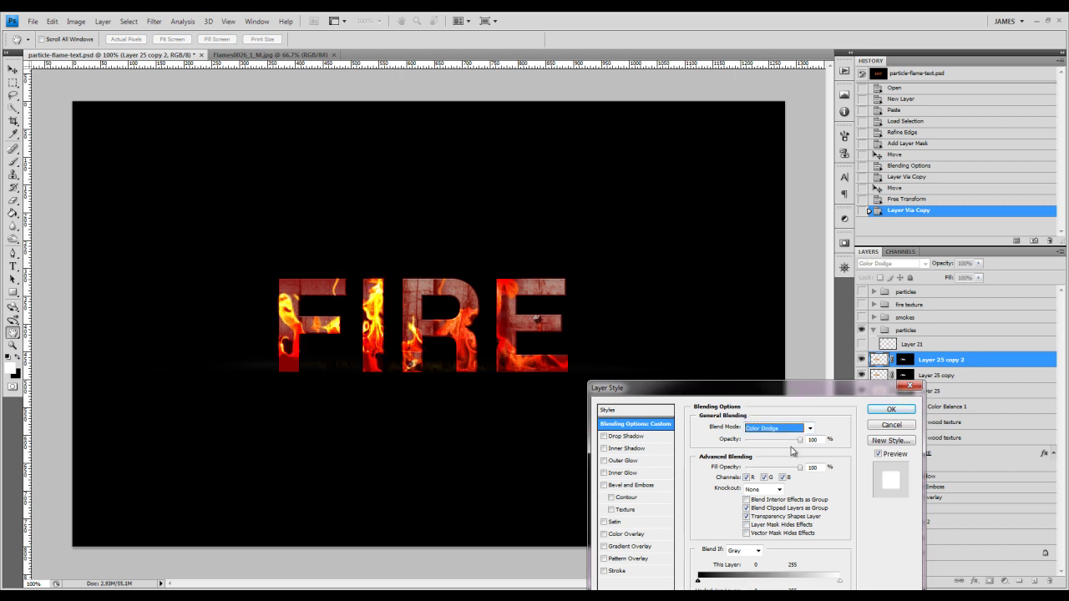
pyautogui.moveTo(798, 443); pyautogui.dragTo(773, 445)
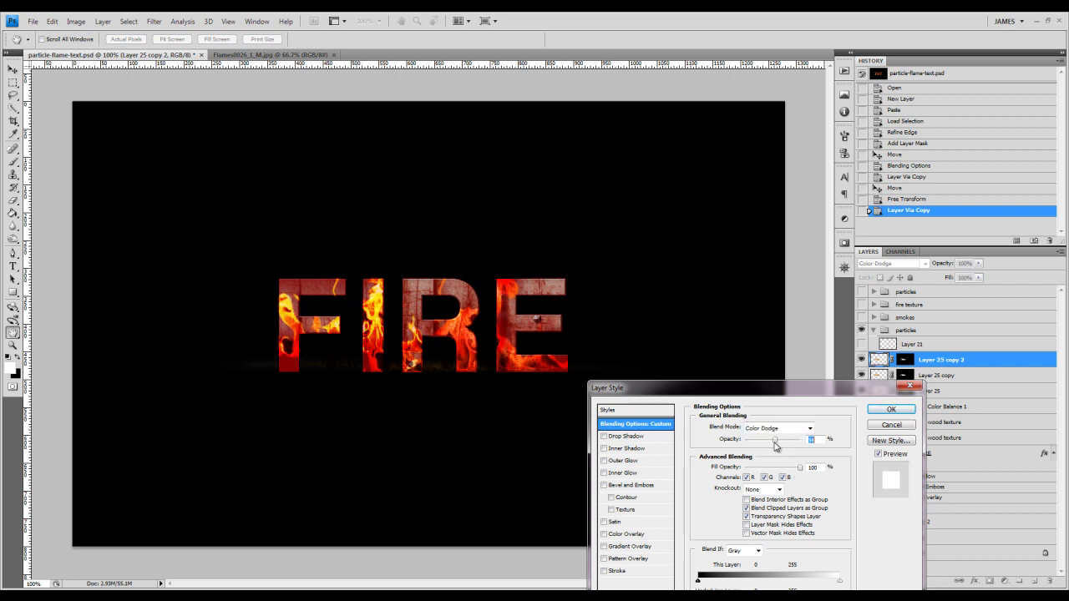
pyautogui.click(890, 410)
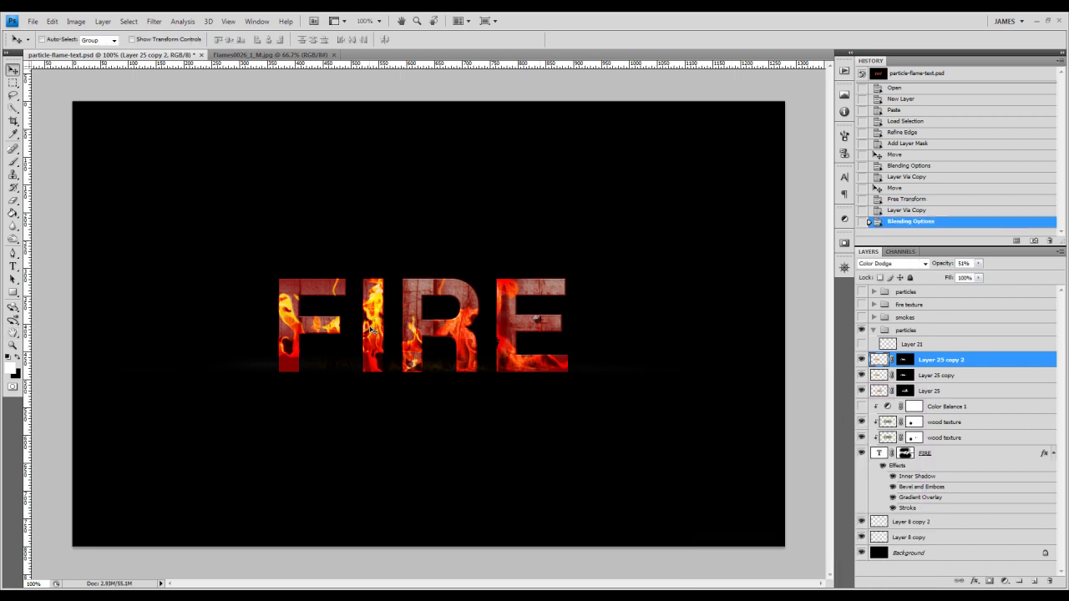
pyautogui.moveTo(373, 320); pyautogui.dragTo(409, 323)
pyautogui.hotkey('ctrl', 'z')
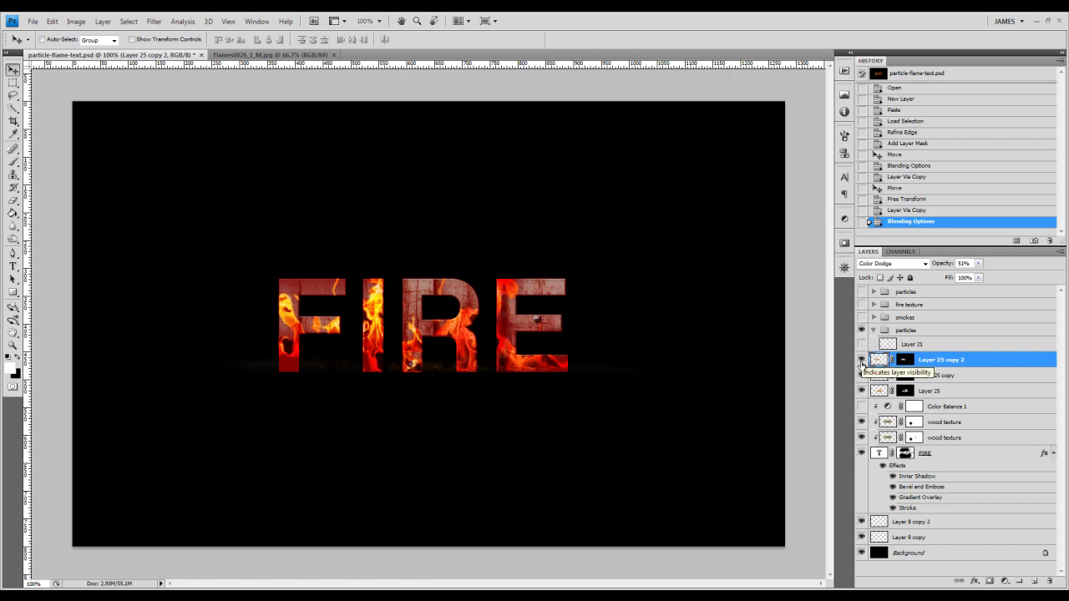
# Hide the three Layer 25 flame layers and show the fire texture group to examine the layers inside it
pyautogui.moveTo(861, 359); pyautogui.dragTo(862, 393)
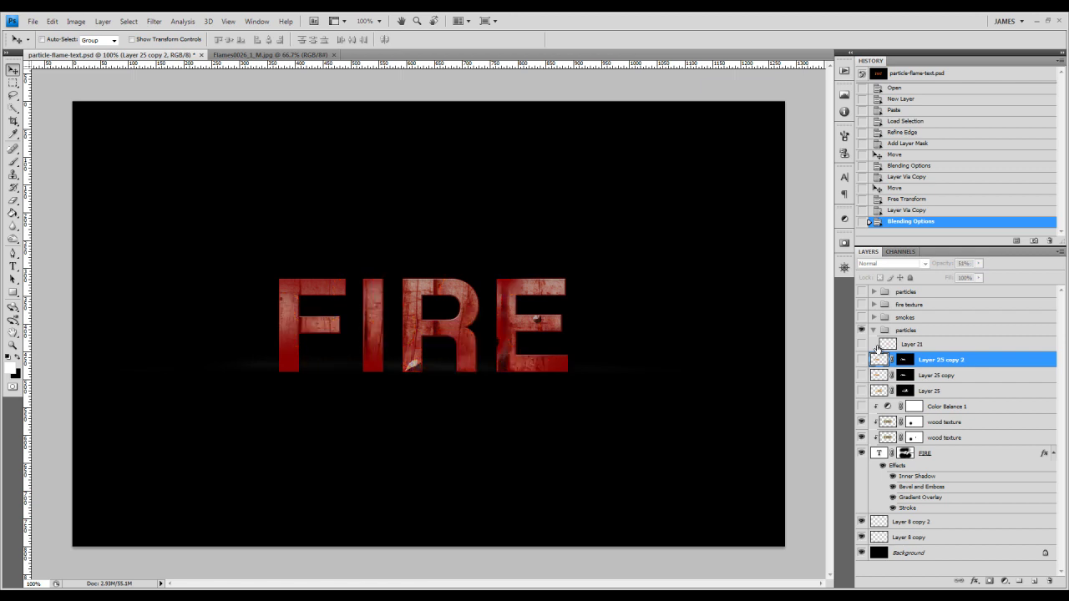
pyautogui.click(862, 304)
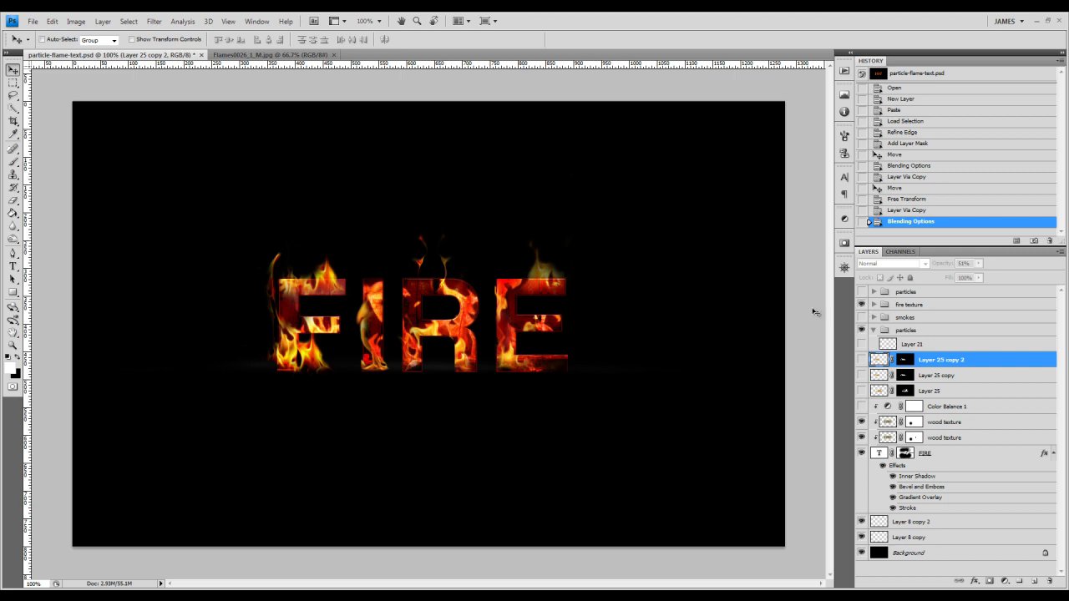
pyautogui.click(873, 305)
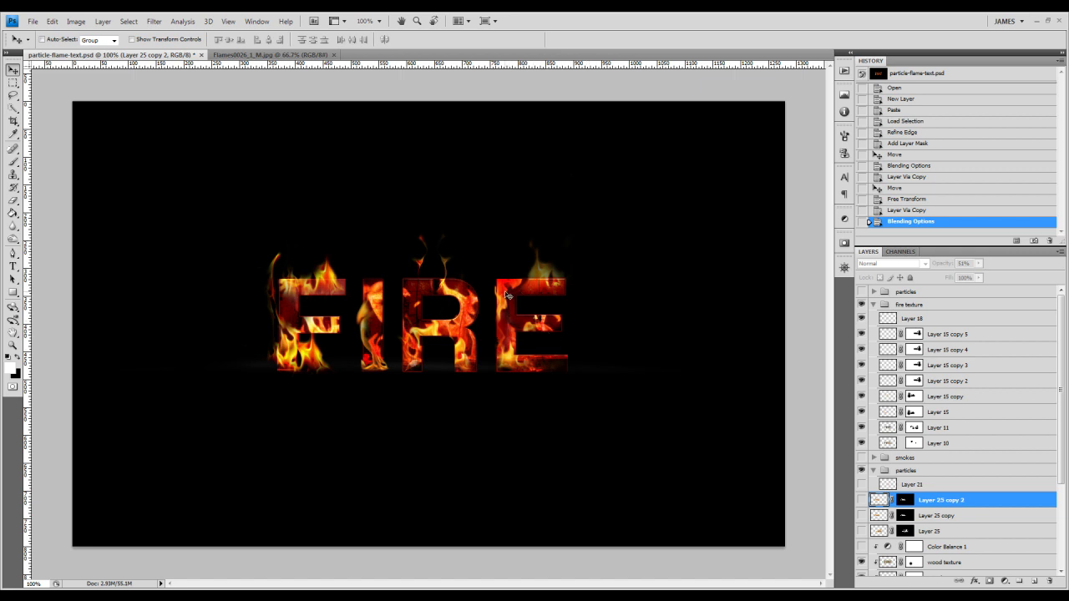
pyautogui.click(873, 304)
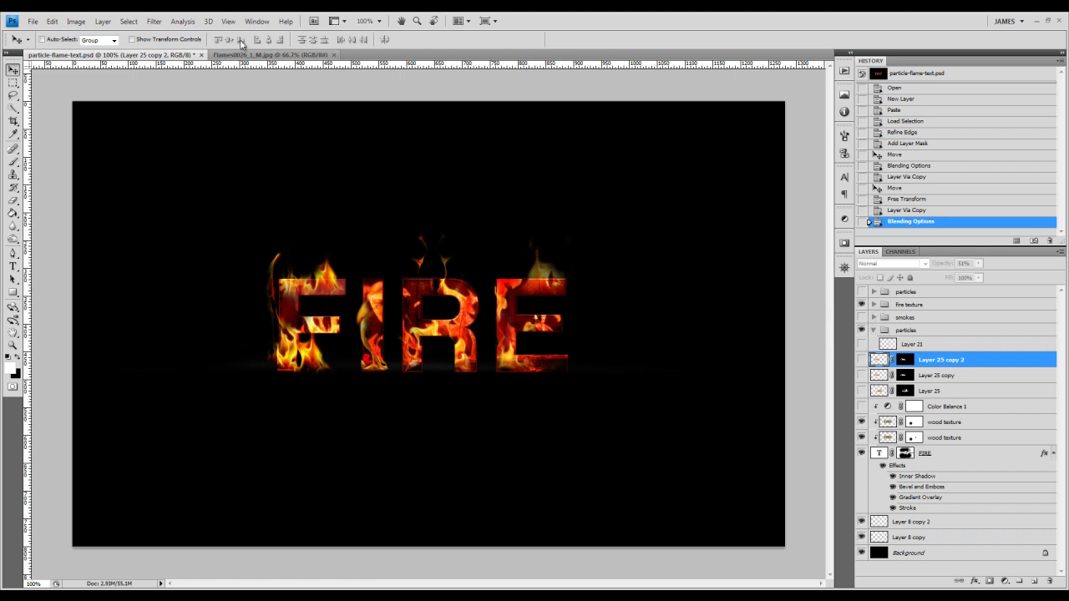
# Show Layer 25 copy 2 in place of the fire texture group and set it to Normal blending at 100% opacity
pyautogui.click(154, 20)
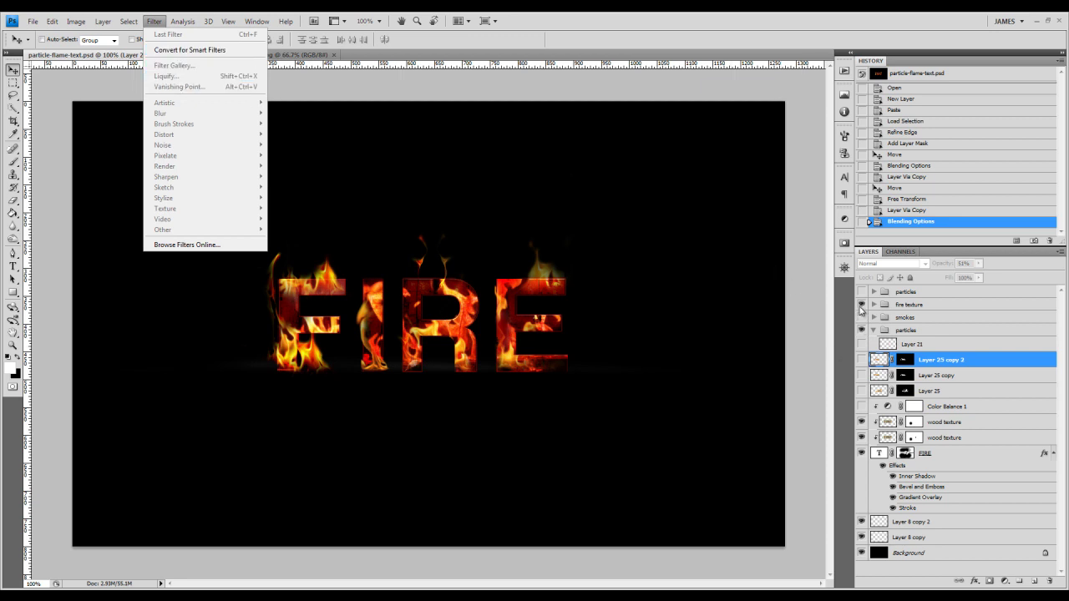
pyautogui.click(860, 359)
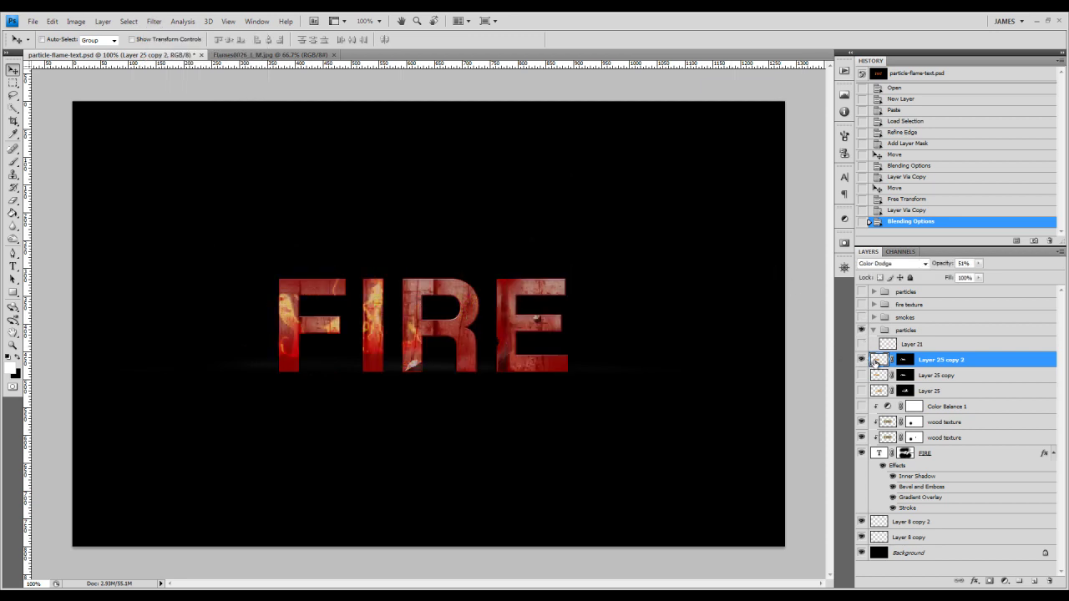
pyautogui.doubleClick(973, 362)
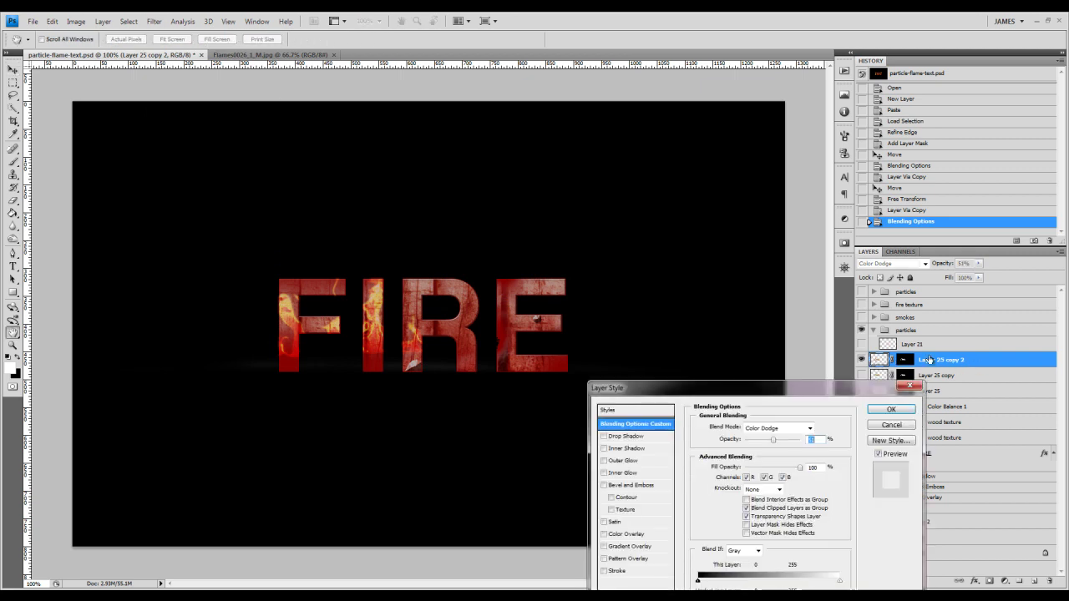
pyautogui.write('100')
pyautogui.click(777, 427)
pyautogui.click(772, 158)
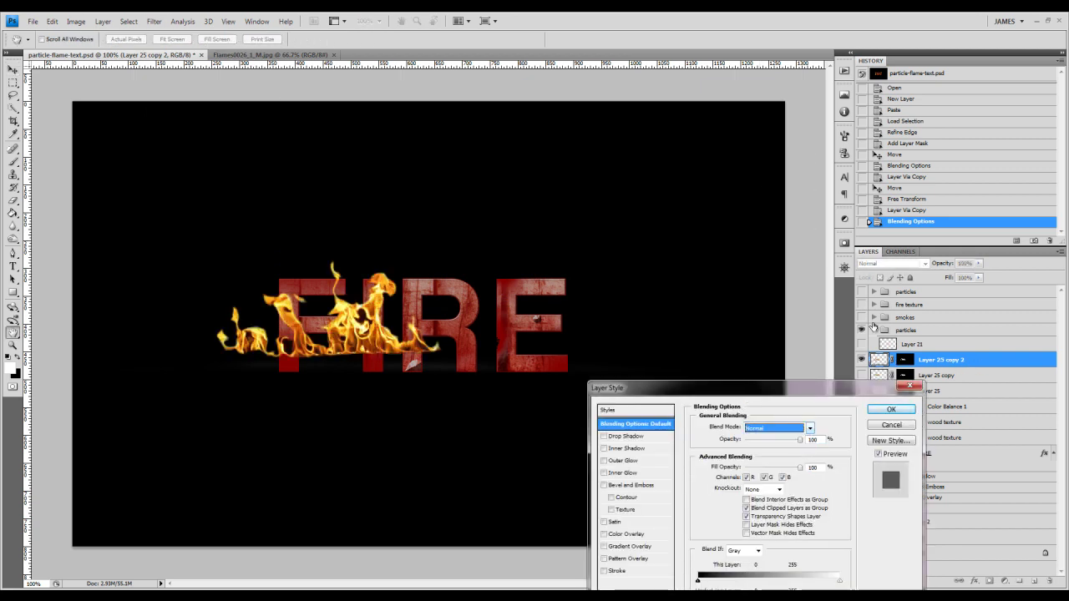
pyautogui.click(891, 409)
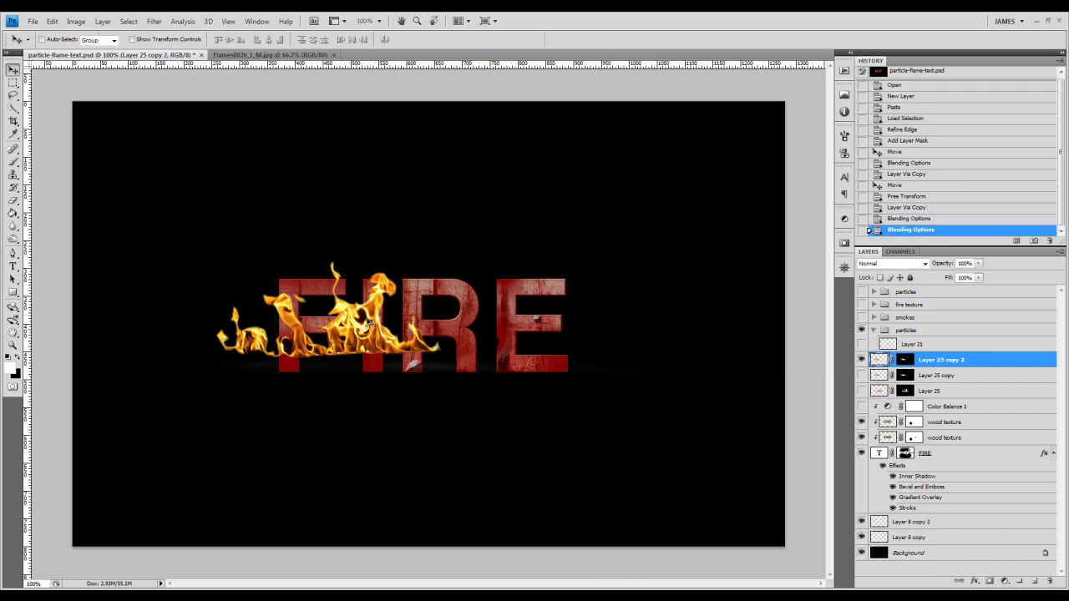
# Move the flame copy over the letters R and E, and reshape its tips and outer ends with Liquify at brush size 76
pyautogui.moveTo(368, 323); pyautogui.dragTo(489, 312)
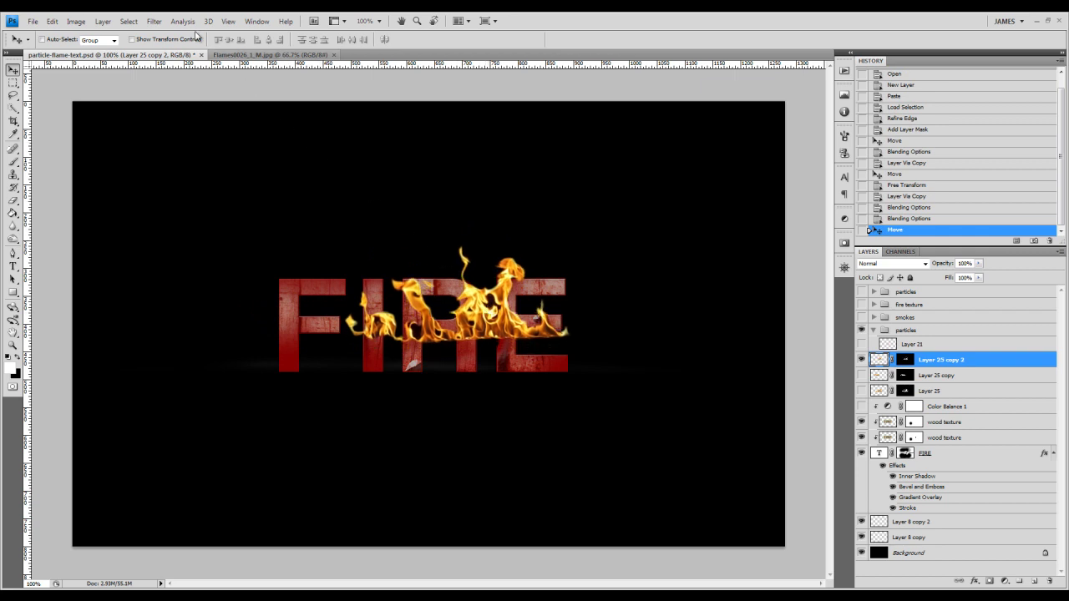
pyautogui.click(154, 21)
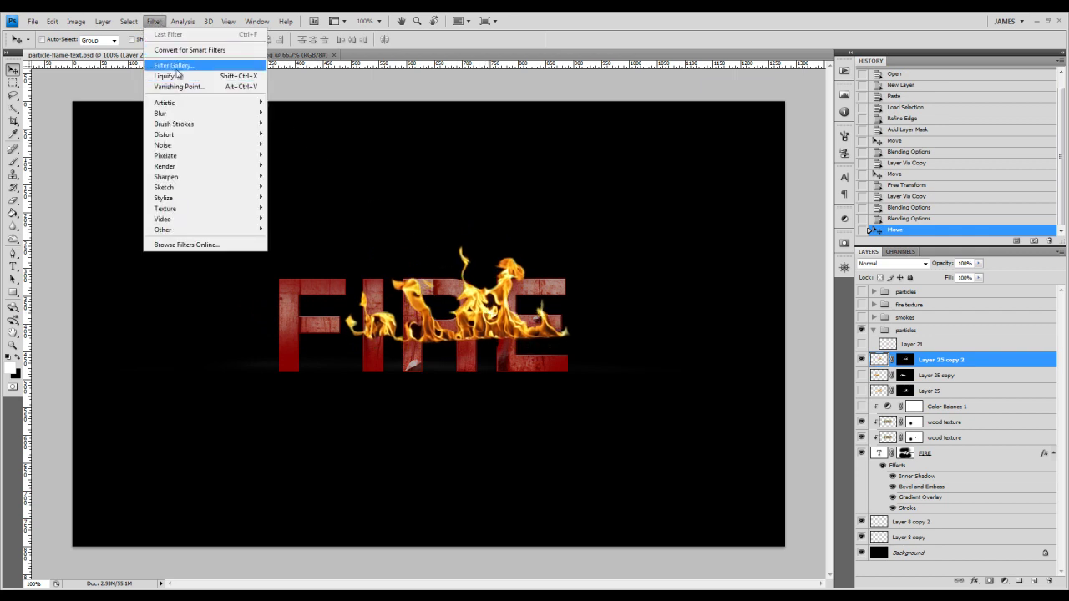
pyautogui.click(177, 77)
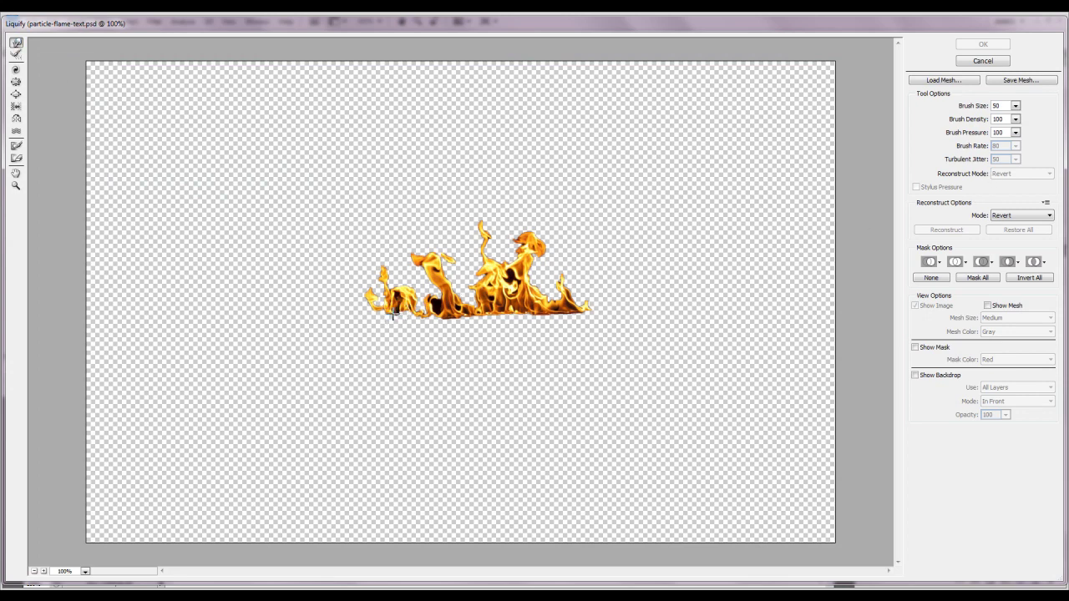
pyautogui.press(']')
pyautogui.press(']')
pyautogui.press(']')
pyautogui.press(']')
pyautogui.press(']')
pyautogui.press(']')
pyautogui.press(']')
pyautogui.press(']')
pyautogui.press(']')
pyautogui.moveTo(474, 256)
pyautogui.mouseDown()
pyautogui.moveTo(470, 239)
pyautogui.moveTo(492, 250)
pyautogui.mouseUp()
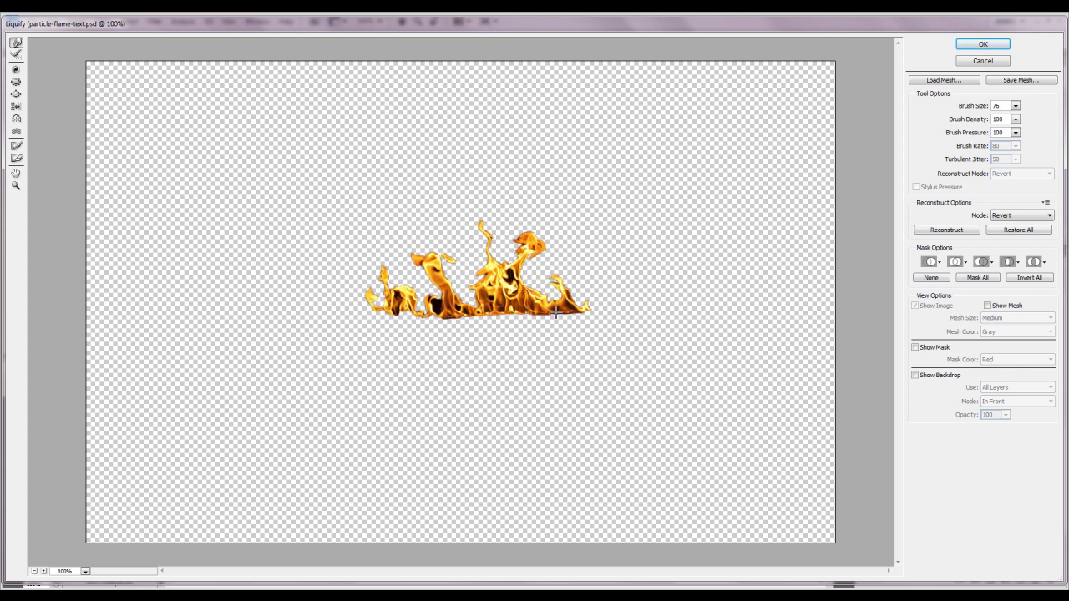
pyautogui.moveTo(594, 291); pyautogui.dragTo(582, 300)
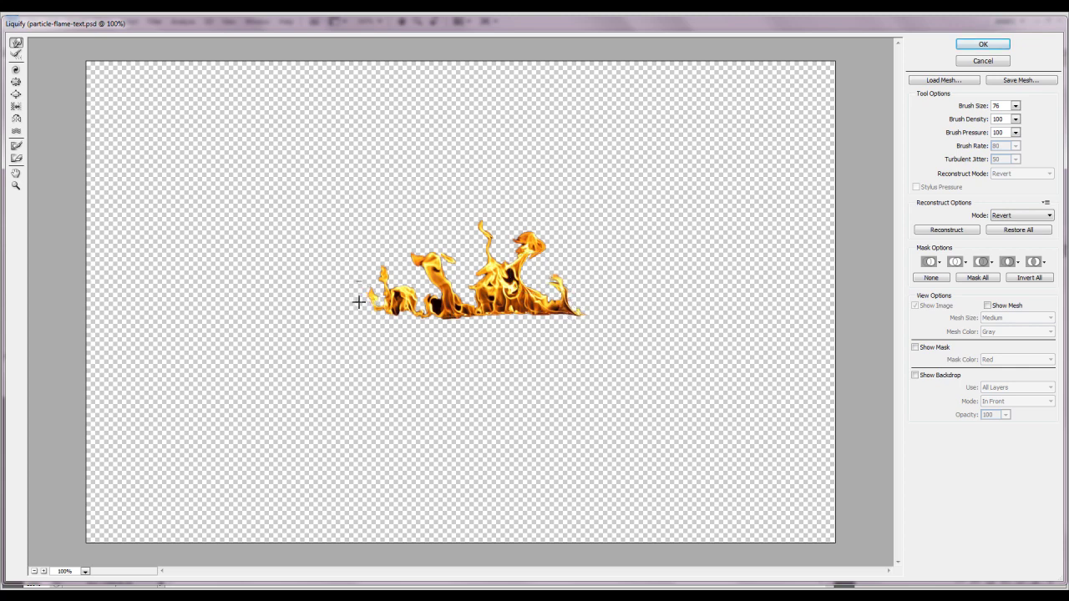
pyautogui.moveTo(358, 300)
pyautogui.mouseDown()
pyautogui.moveTo(382, 298)
pyautogui.moveTo(388, 312)
pyautogui.mouseUp()
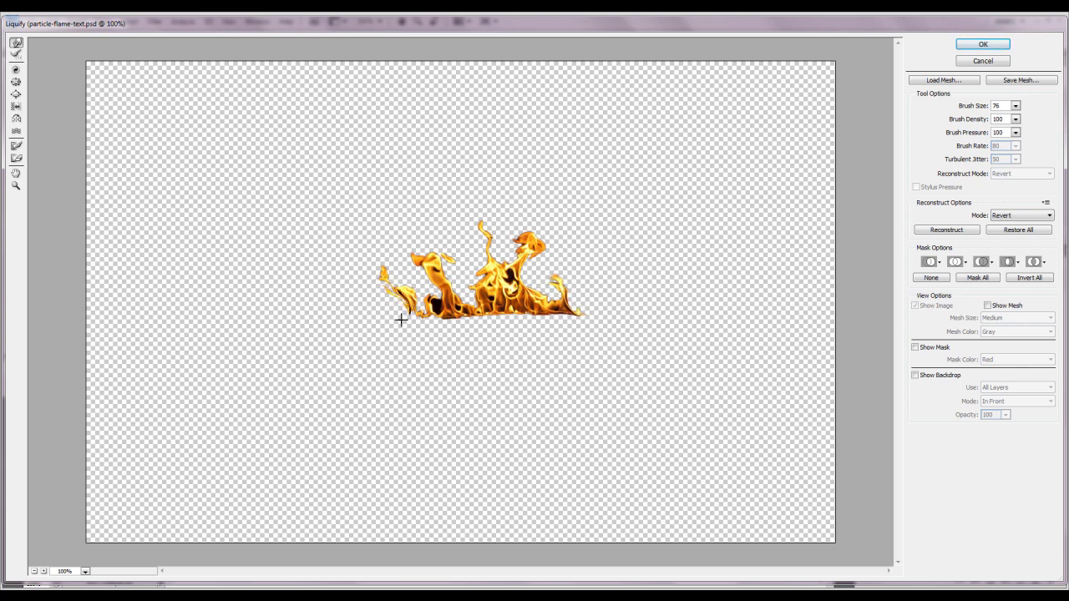
pyautogui.moveTo(444, 253)
pyautogui.mouseDown()
pyautogui.moveTo(417, 275)
pyautogui.moveTo(420, 255)
pyautogui.mouseUp()
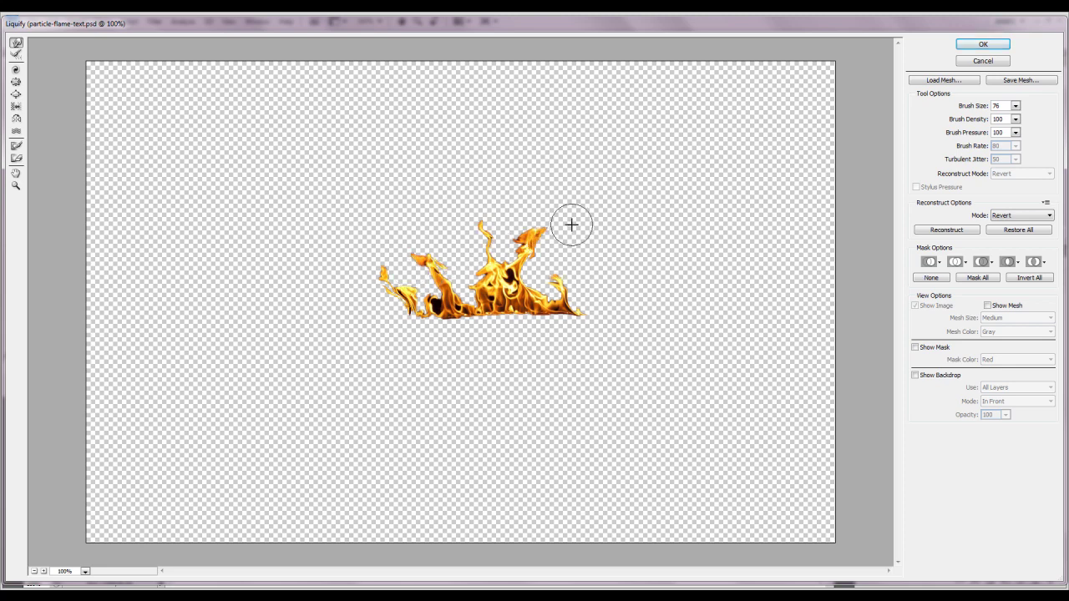
pyautogui.moveTo(528, 241); pyautogui.dragTo(563, 234)
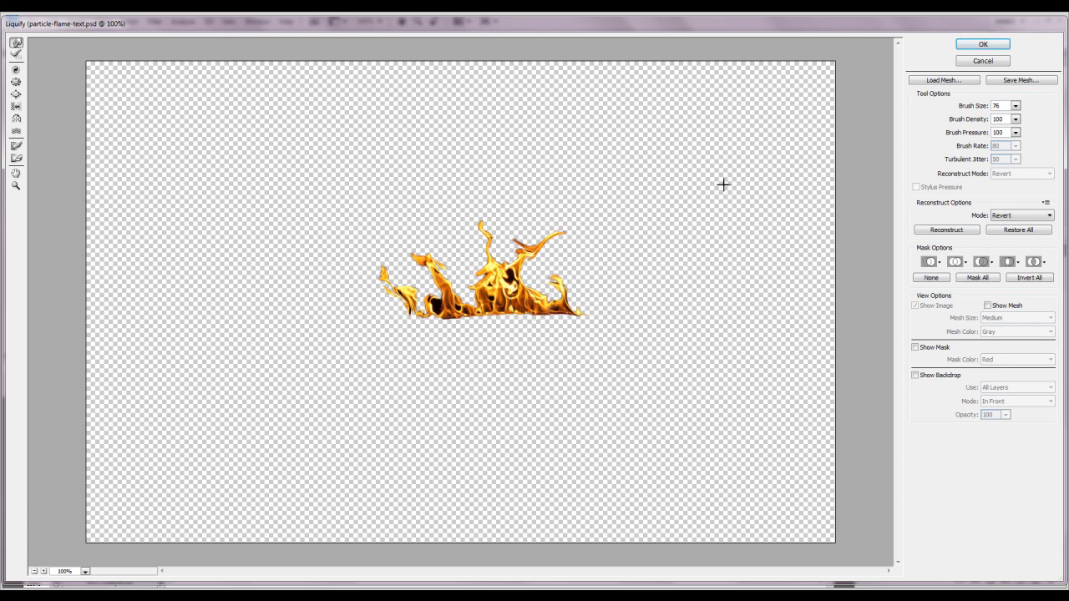
pyautogui.click(985, 46)
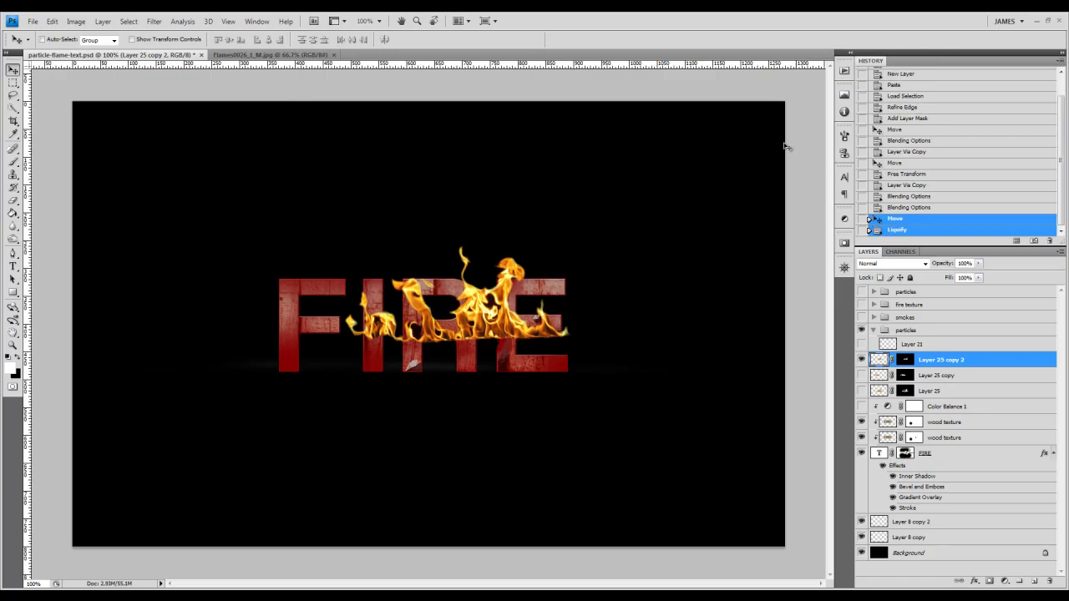
# Scale the warped flames down slightly and place them along the base of the letters R and E
pyautogui.moveTo(494, 294)
pyautogui.mouseDown()
pyautogui.moveTo(506, 302)
pyautogui.moveTo(512, 268)
pyautogui.mouseUp()
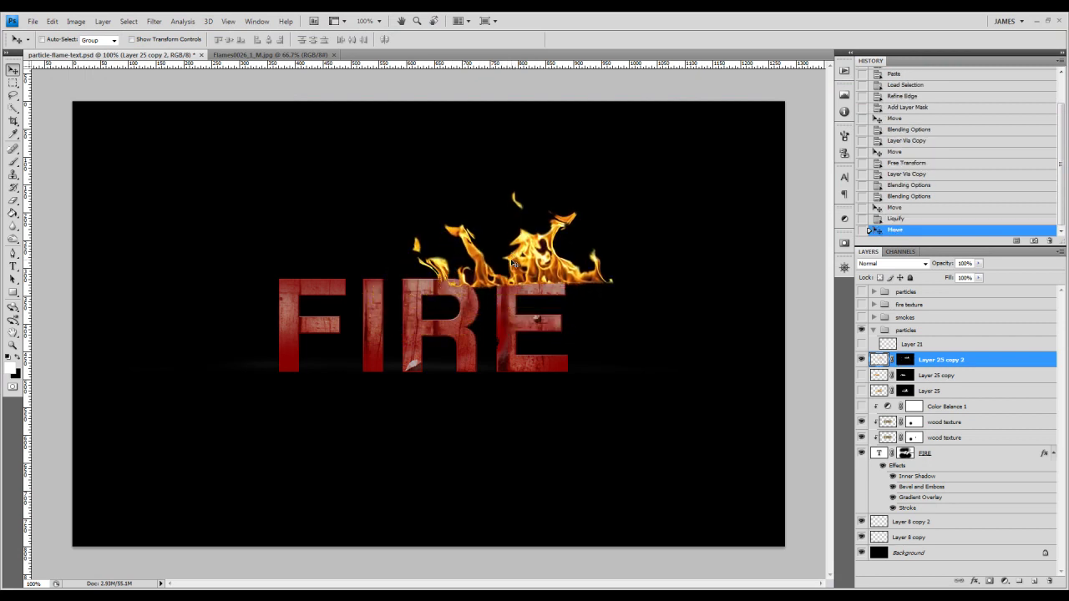
pyautogui.hotkey('ctrl', 't')
pyautogui.moveTo(619, 189); pyautogui.dragTo(509, 303)
pyautogui.press('Escape')
pyautogui.hotkey('ctrl', 't')
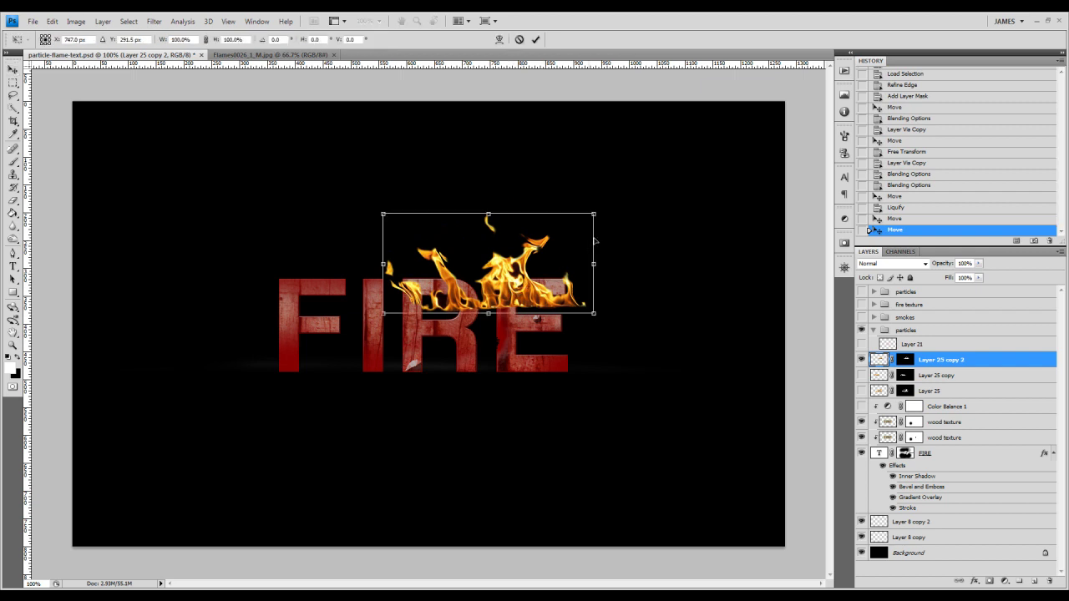
pyautogui.moveTo(598, 217); pyautogui.dragTo(568, 224)
pyautogui.moveTo(524, 277); pyautogui.dragTo(521, 357)
pyautogui.press('Return')
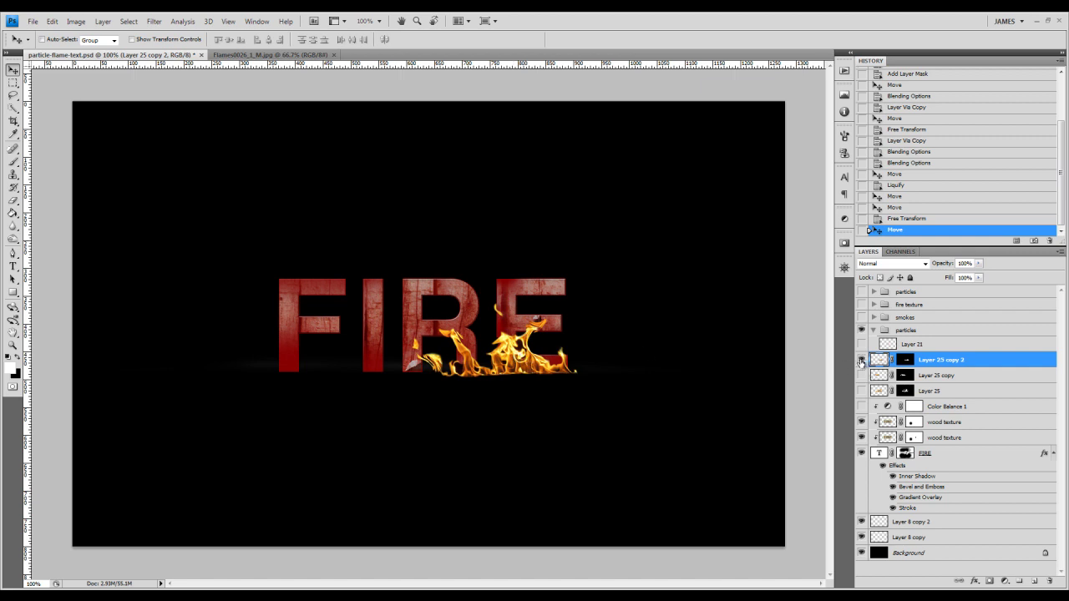
# Hide Layer 25 copy 2 and show the fire texture group
pyautogui.click(861, 362)
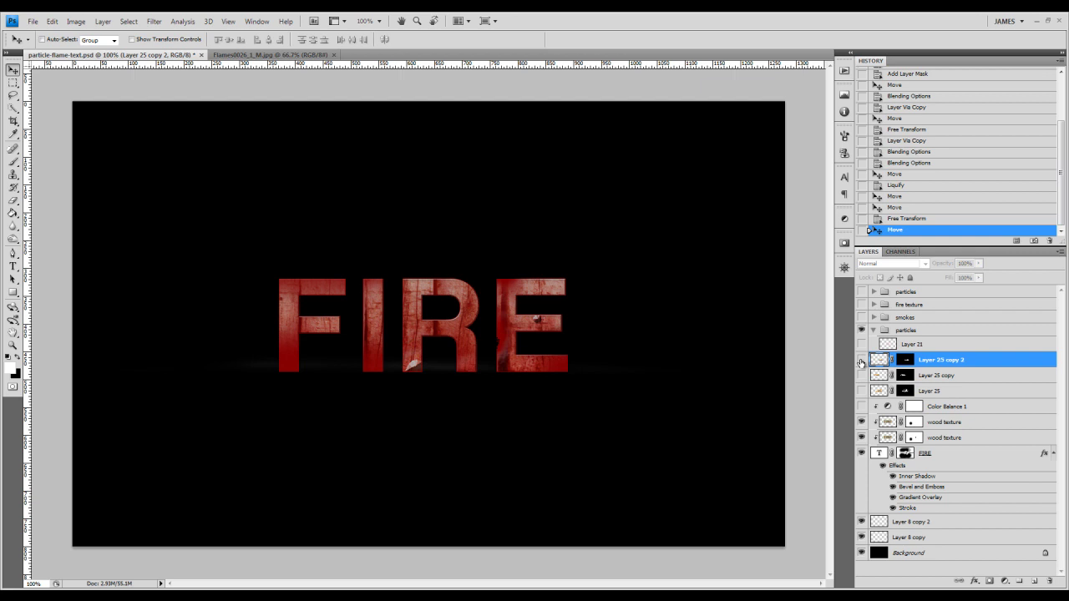
pyautogui.click(861, 304)
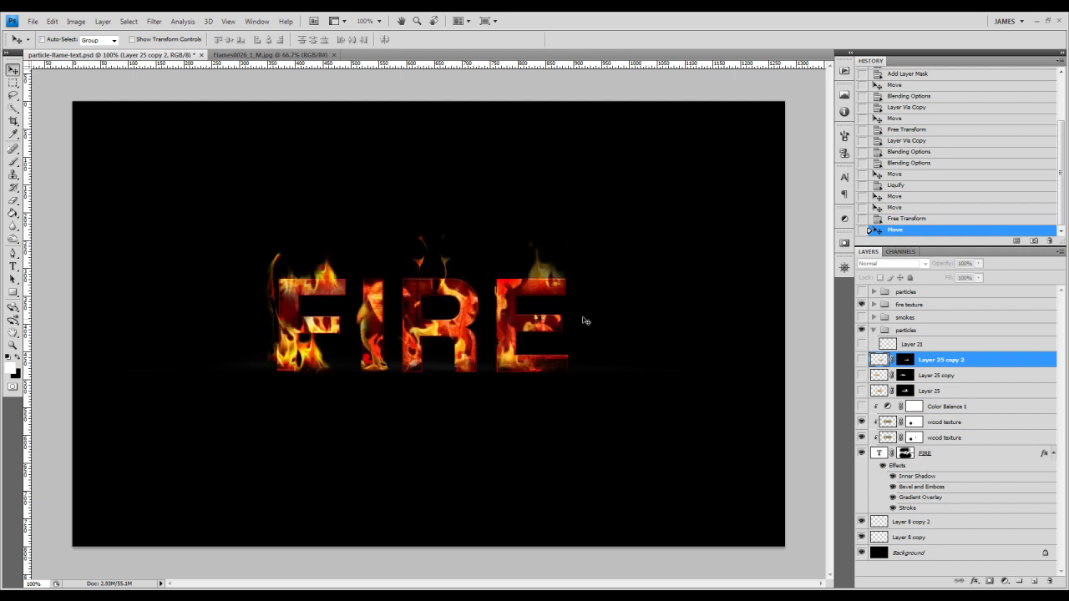